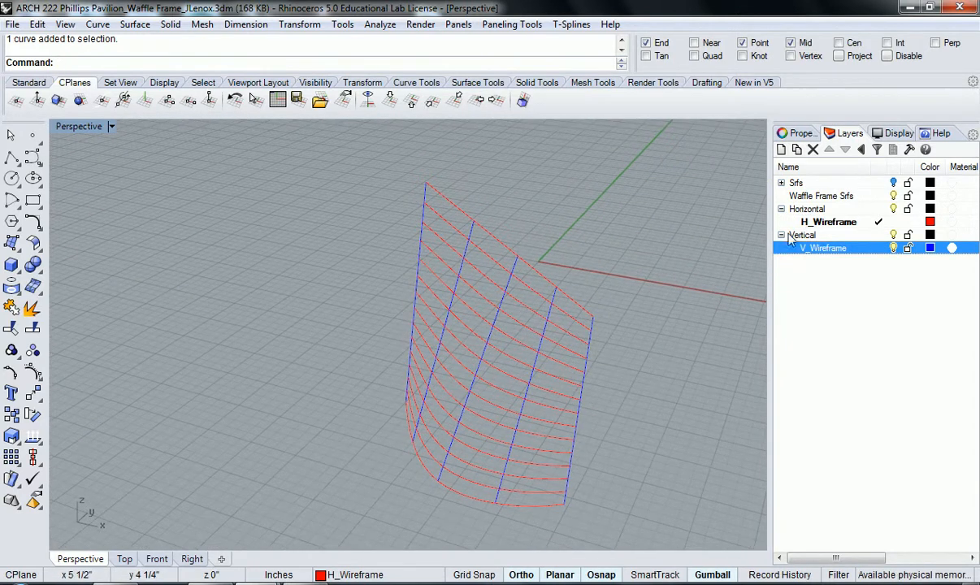
Unhide the hidden curved surface behind the red and blue wireframe curves with the Show command
click(894, 183)
click(893, 183)
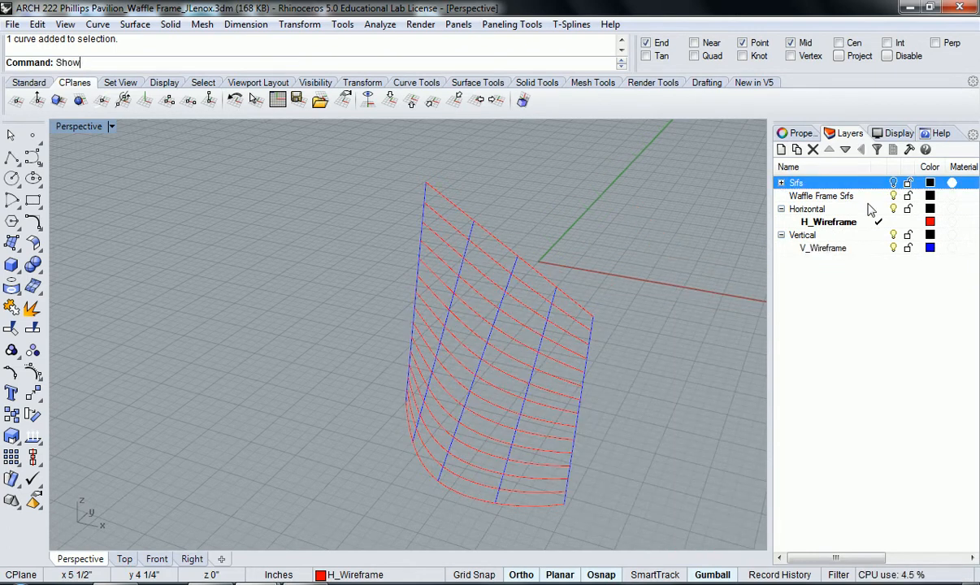
key(Return)
mouse_move(527, 328)
right_down()
mouse_move(322, 278)
mouse_move(474, 286)
mouse_move(557, 307)
mouse_move(466, 300)
mouse_move(385, 278)
mouse_move(527, 309)
right_up()
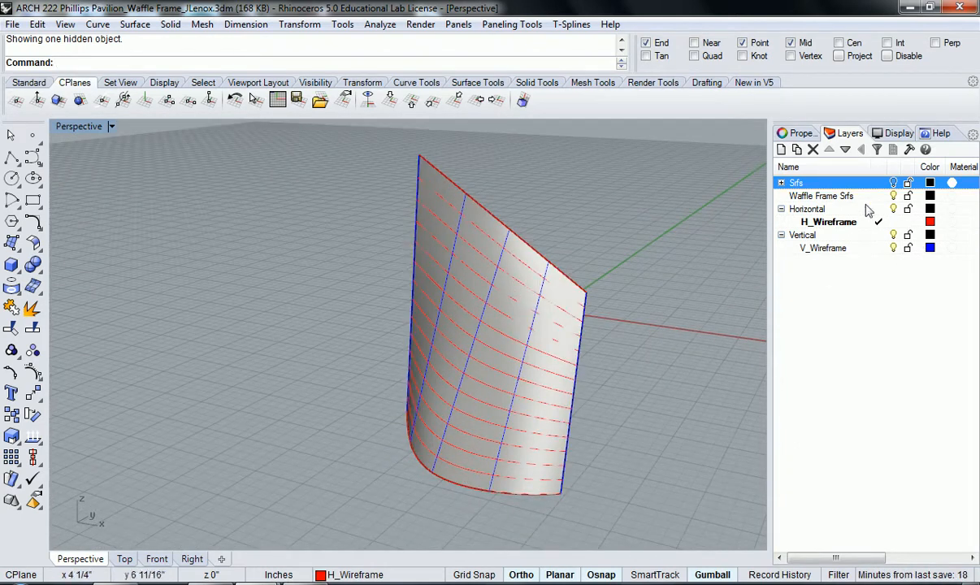
Offset the curved surface outward with OffsetSrf, using a distance of .5" and the Sharp corner option
text(OffsetSrf)
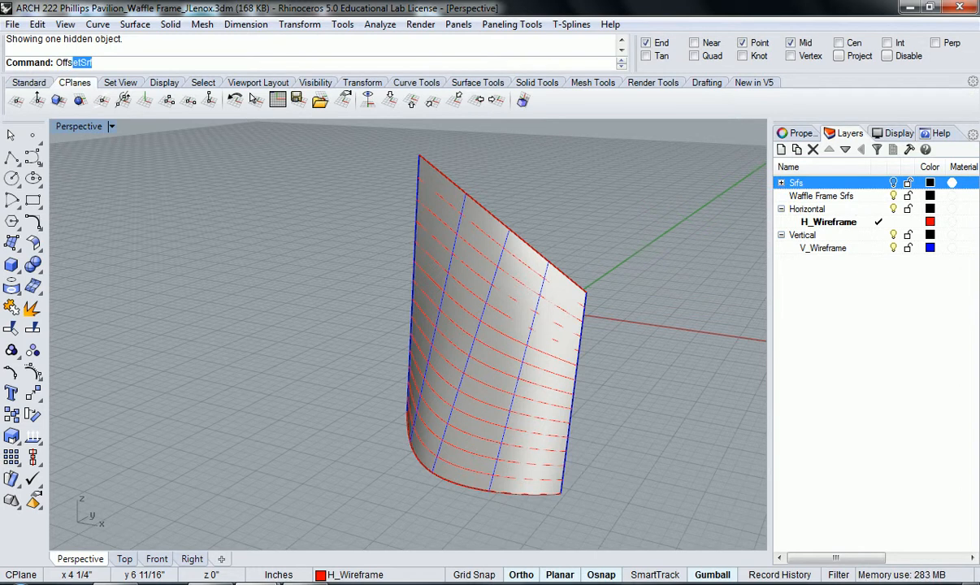
key(Return)
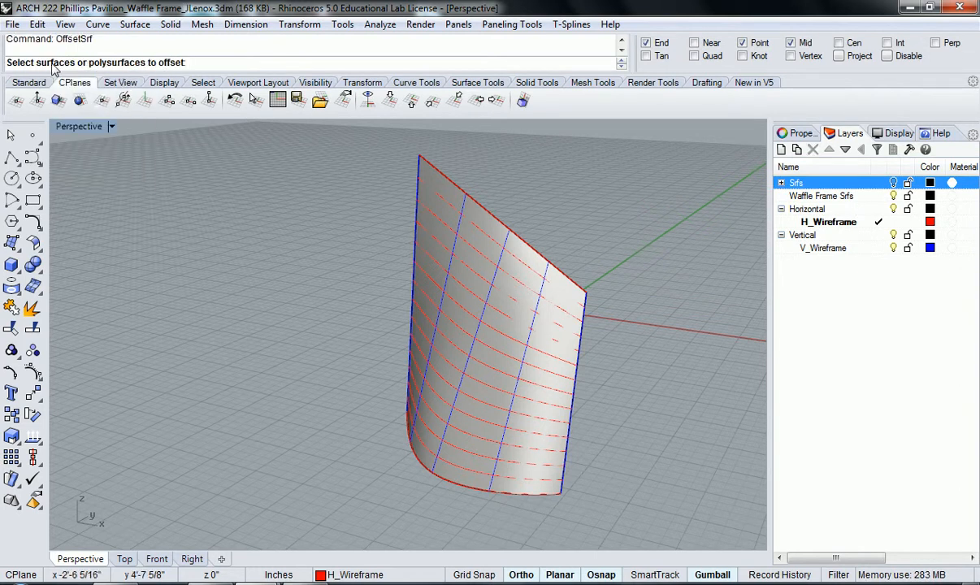
click(34, 81)
mouse_move(387, 263)
right_down()
mouse_move(396, 282)
mouse_move(389, 271)
right_up()
click(521, 285)
right_drag(521, 285, 365, 283)
key(Return)
right_drag(259, 250, 272, 291)
right_drag(223, 321, 339, 139)
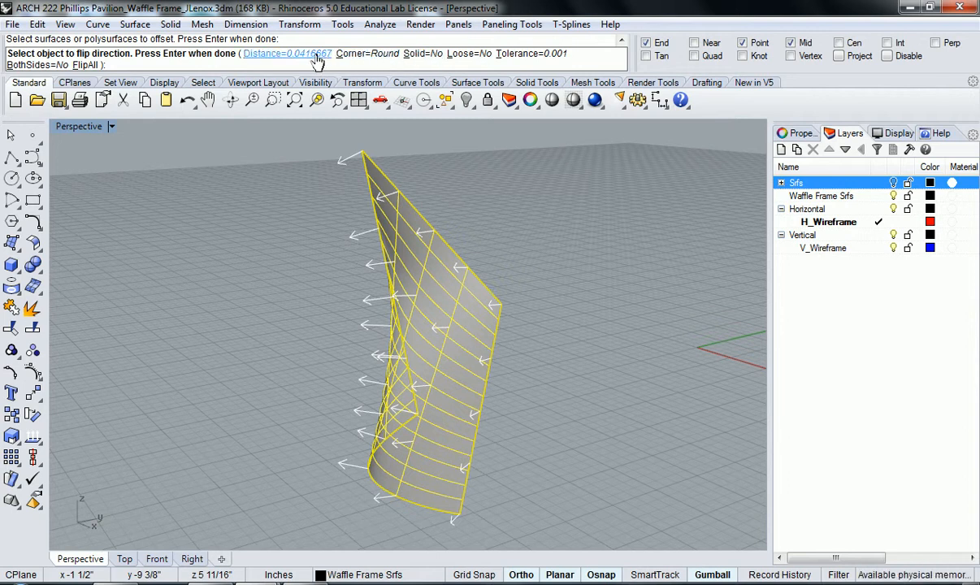
click(288, 54)
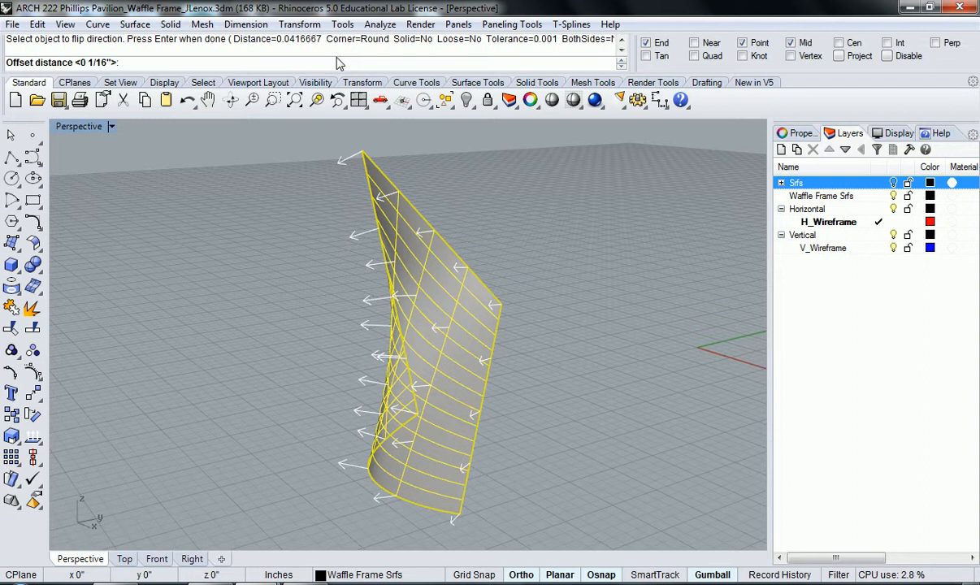
text(.5")
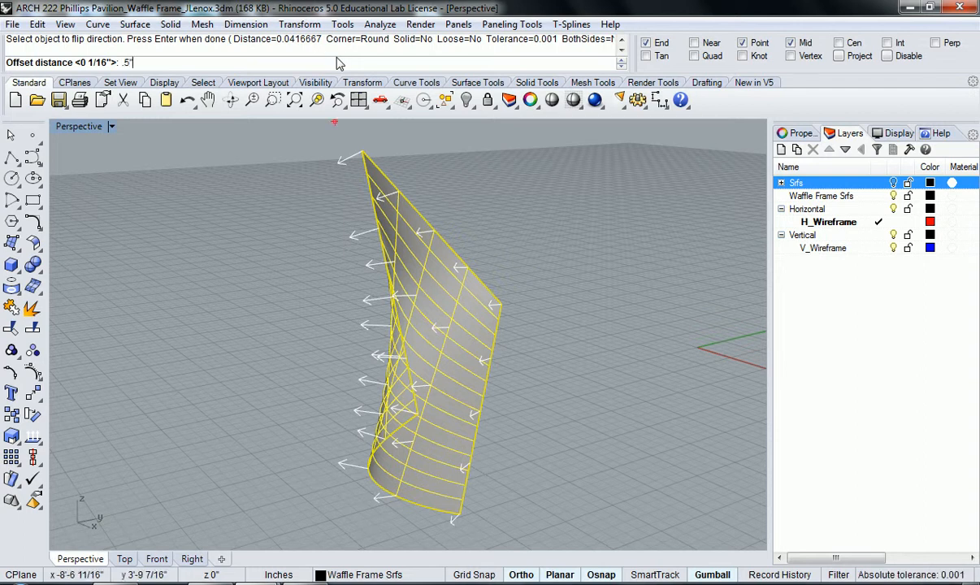
key(Return)
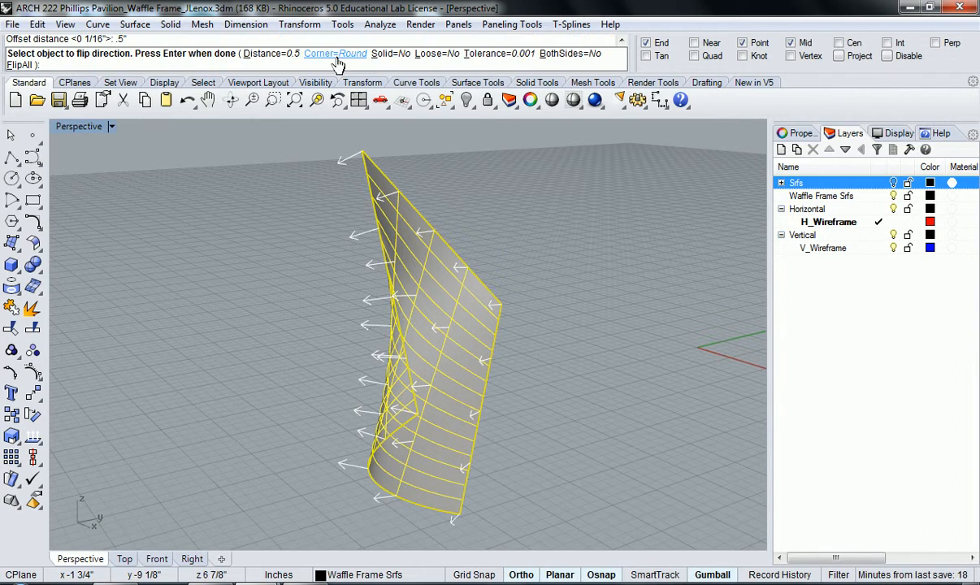
click(334, 54)
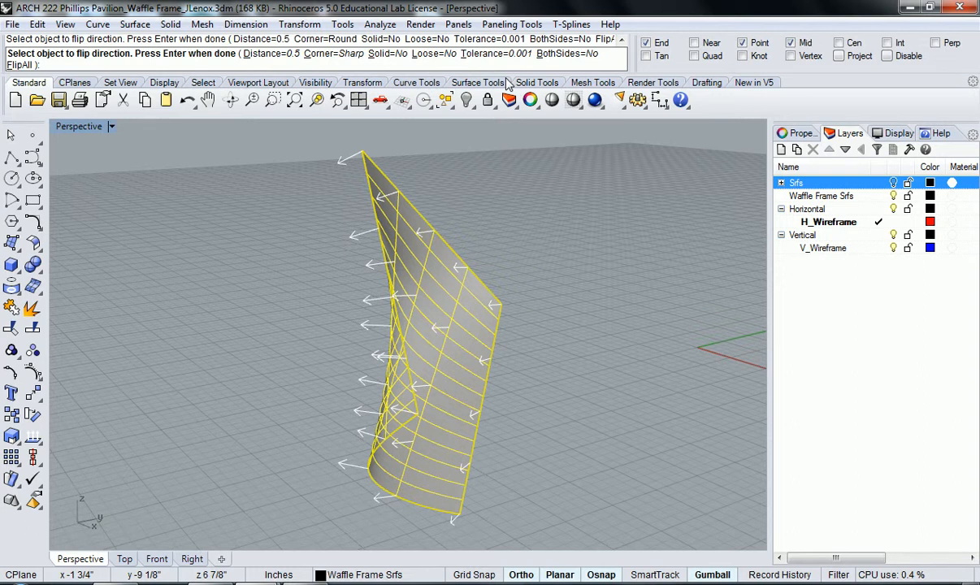
key(Return)
mouse_move(391, 317)
right_down()
mouse_move(237, 300)
mouse_move(514, 318)
mouse_move(408, 318)
right_up()
right_drag(592, 335, 554, 338)
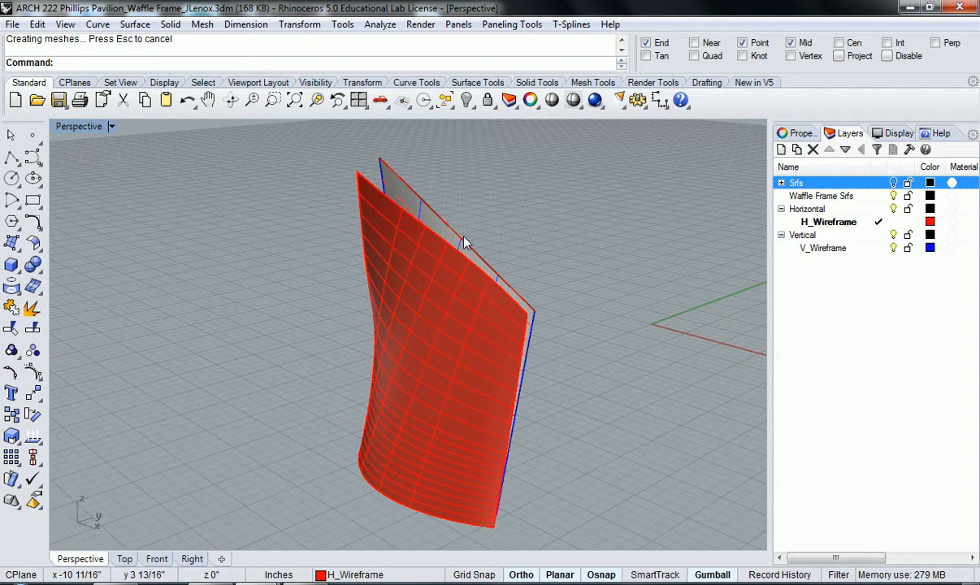
Create a new layer named Waffle Frame Reference directly below the Waffle Frame Srfs layer
right_drag(563, 344, 660, 329)
click(392, 349)
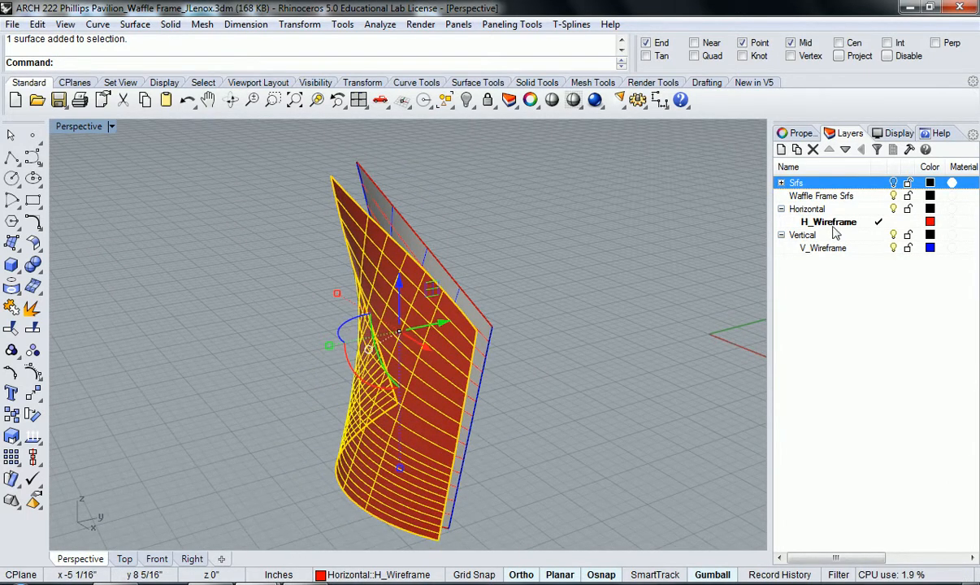
right_drag(611, 362, 633, 358)
click(633, 359)
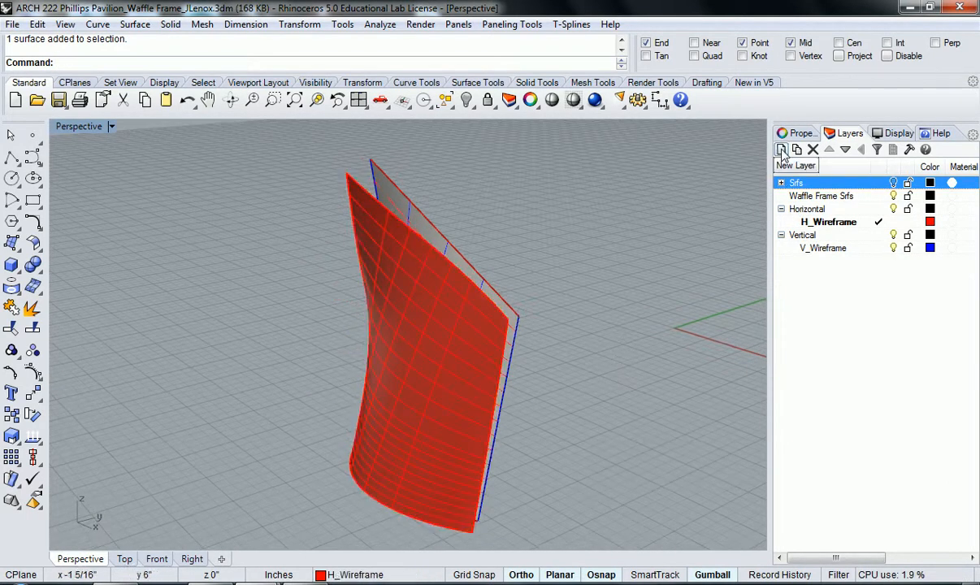
click(808, 196)
click(803, 183)
click(805, 196)
click(781, 150)
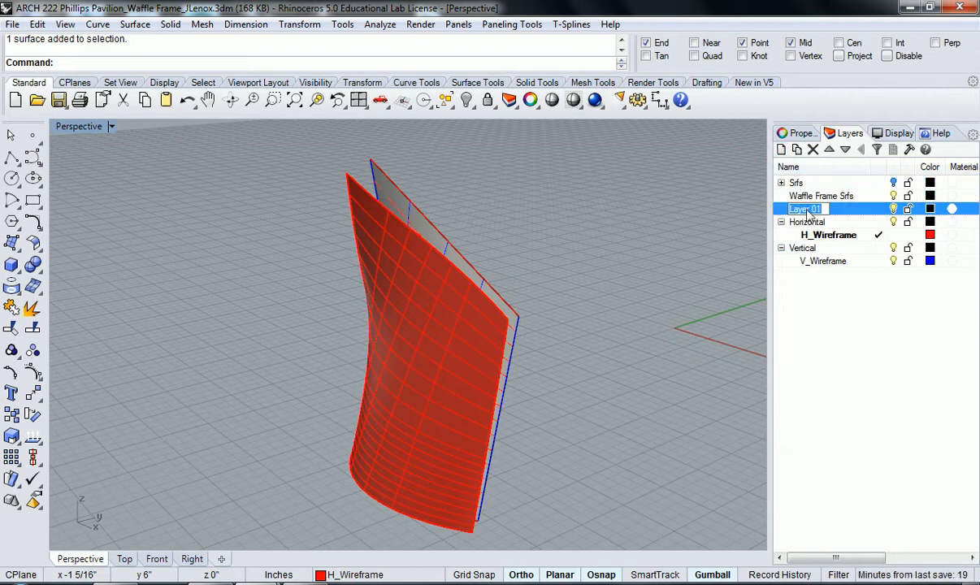
text(Waffle )
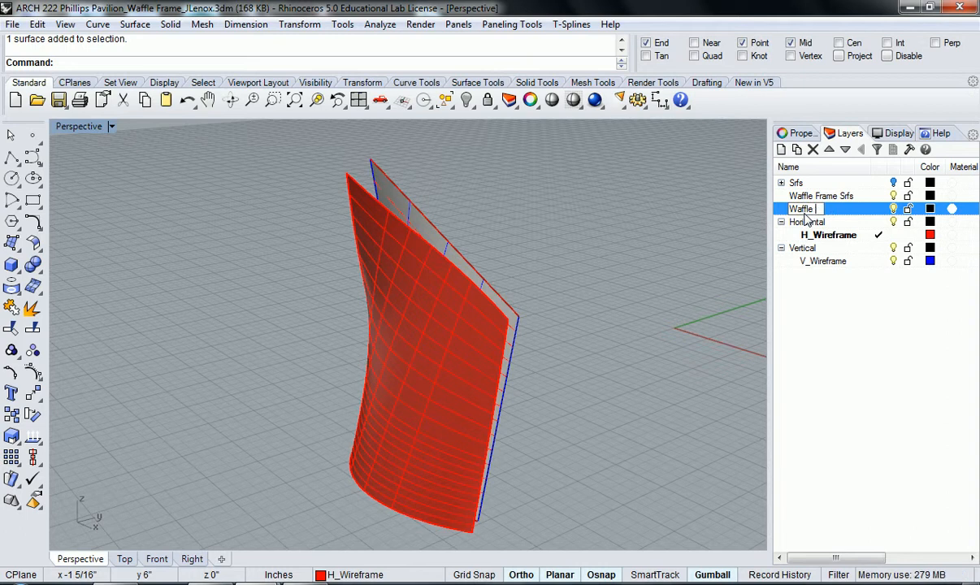
text(frame rame Reference)
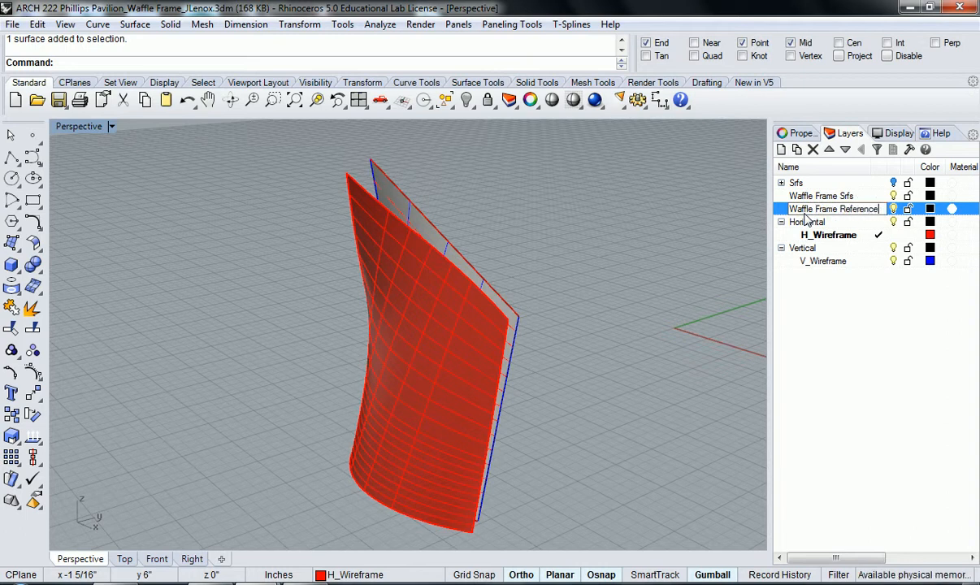
key(Return)
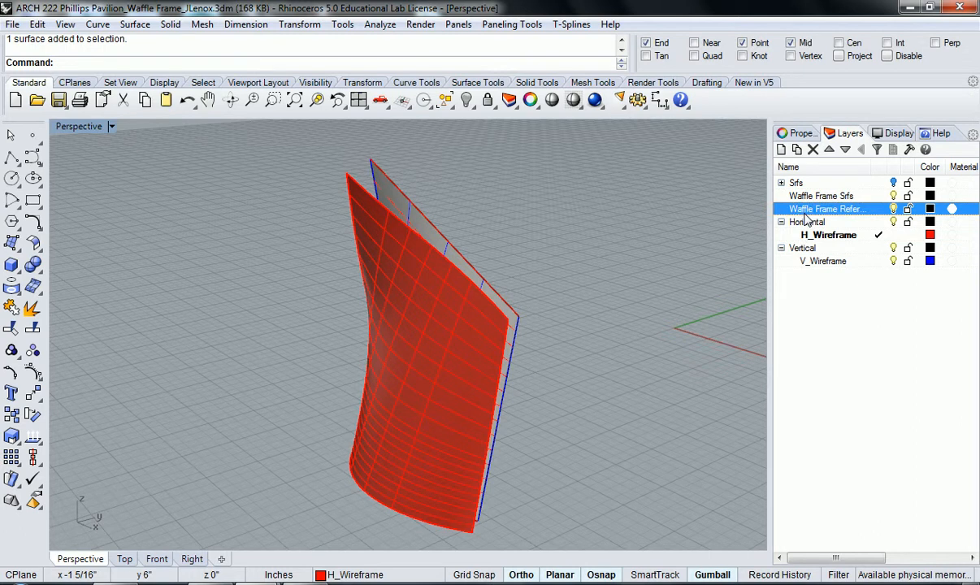
Move the offset surface from the H_Wireframe layer to the Waffle Frame Reference layer
click(378, 263)
right_click(883, 211)
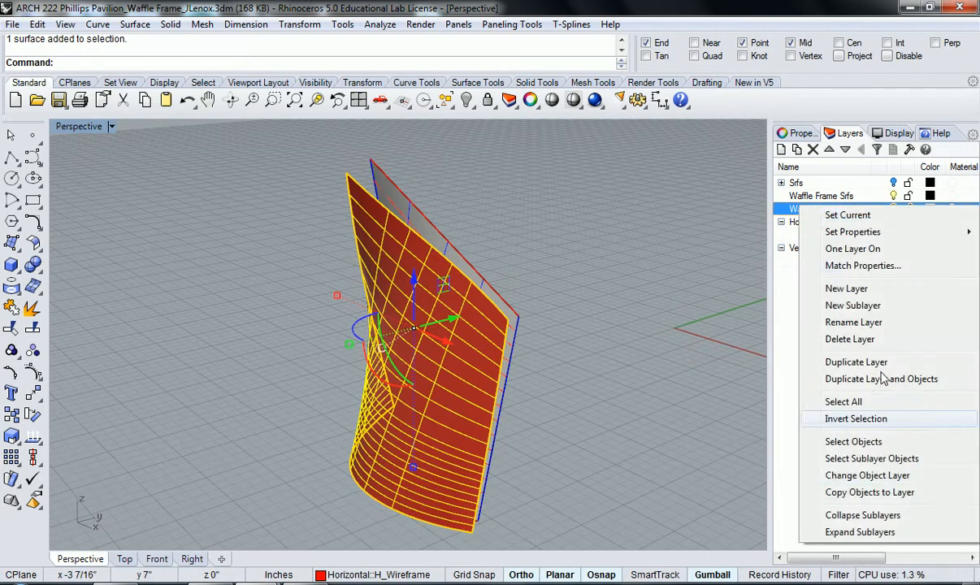
click(871, 473)
click(597, 419)
right_drag(598, 418, 586, 394)
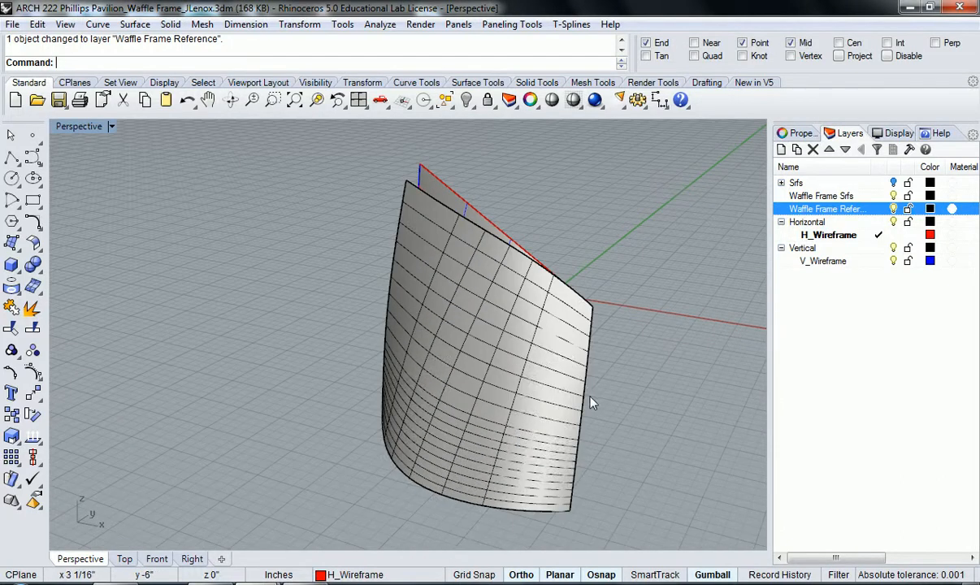
Extend the upper edge of the offset surface with ExtendSrf, using an extension factor of 1
text(ExtendSrf)
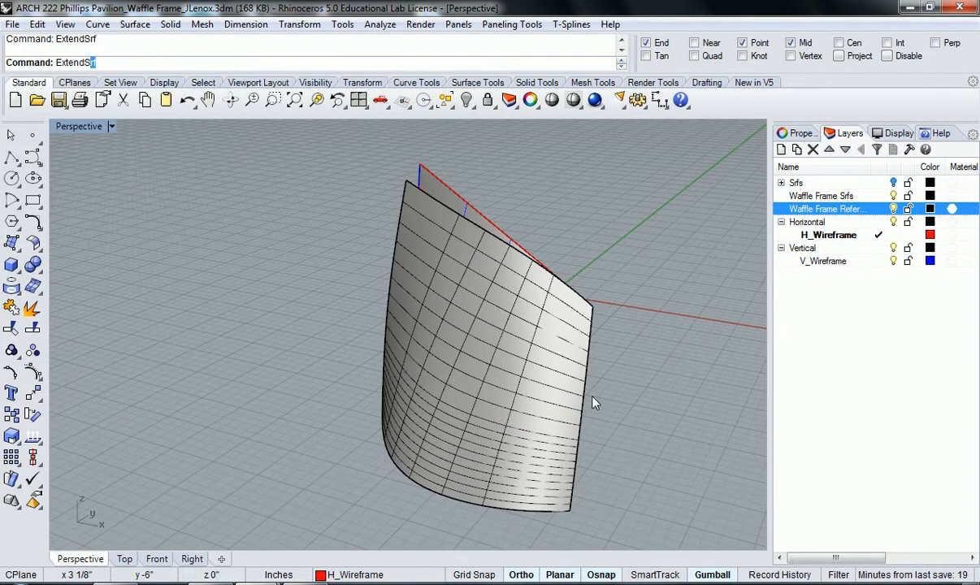
key(Return)
right_drag(616, 377, 363, 214)
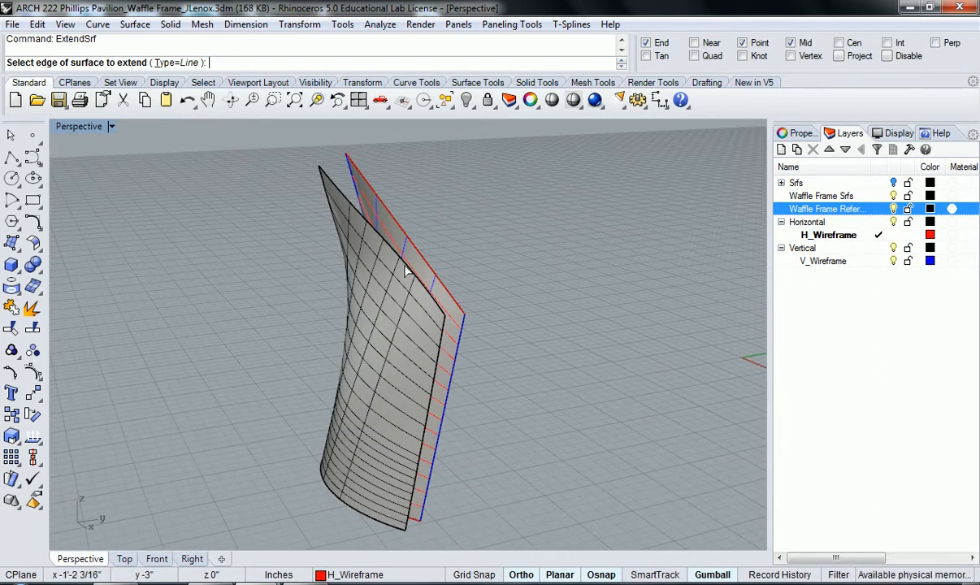
click(324, 191)
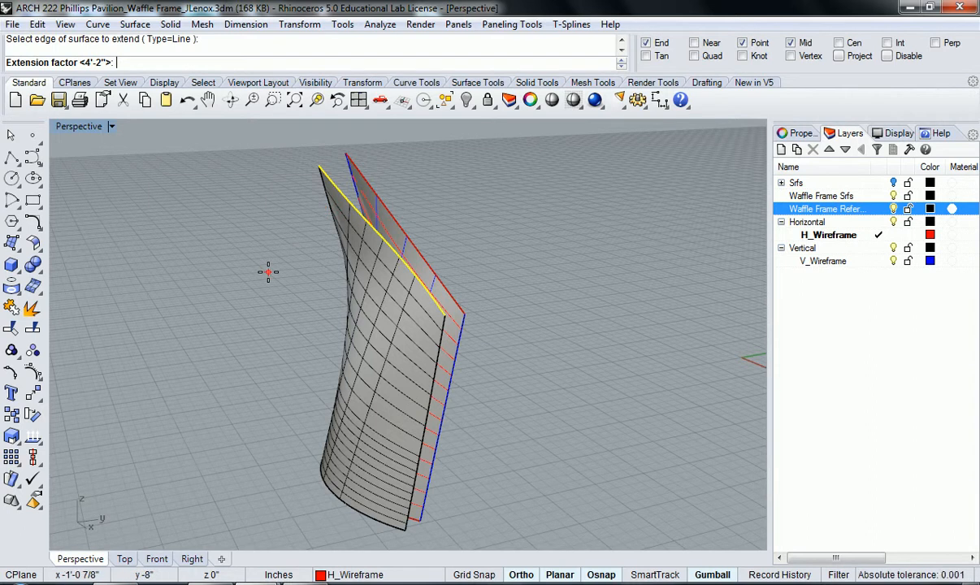
text(1)
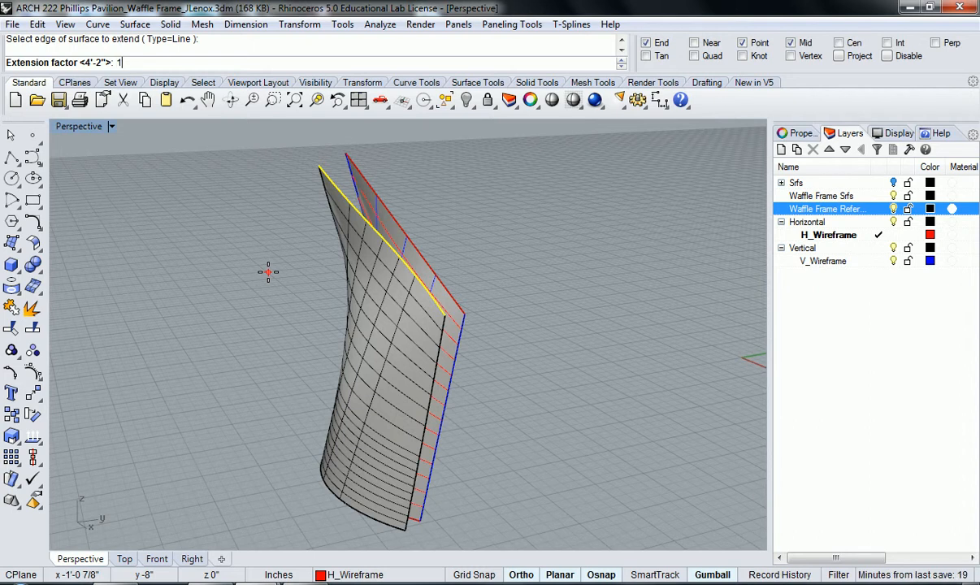
key(Return)
right_drag(300, 280, 431, 295)
Widen the layer list's name column so full layer names fit, and cancel the repeated ExtendSrf command
right_click(430, 295)
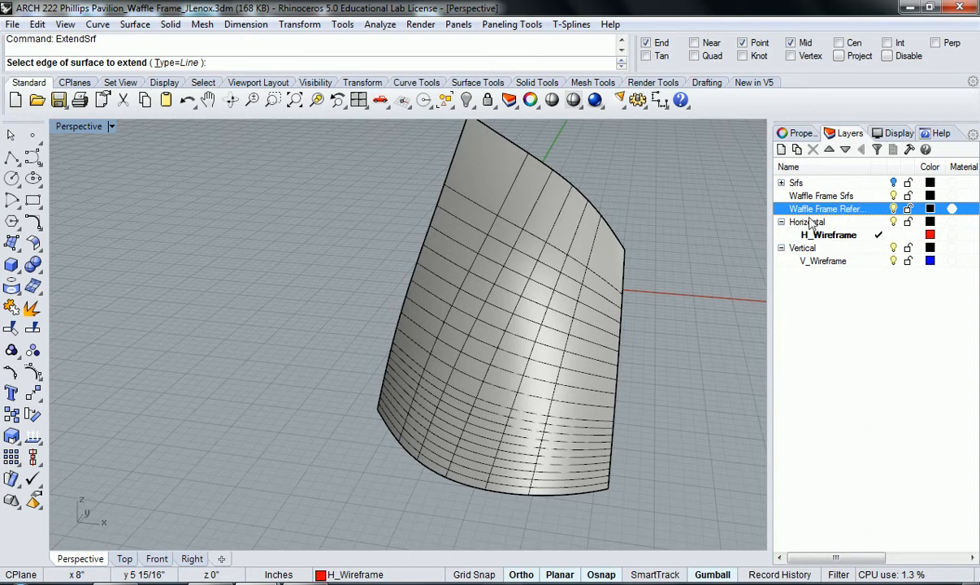
drag(870, 167, 888, 167)
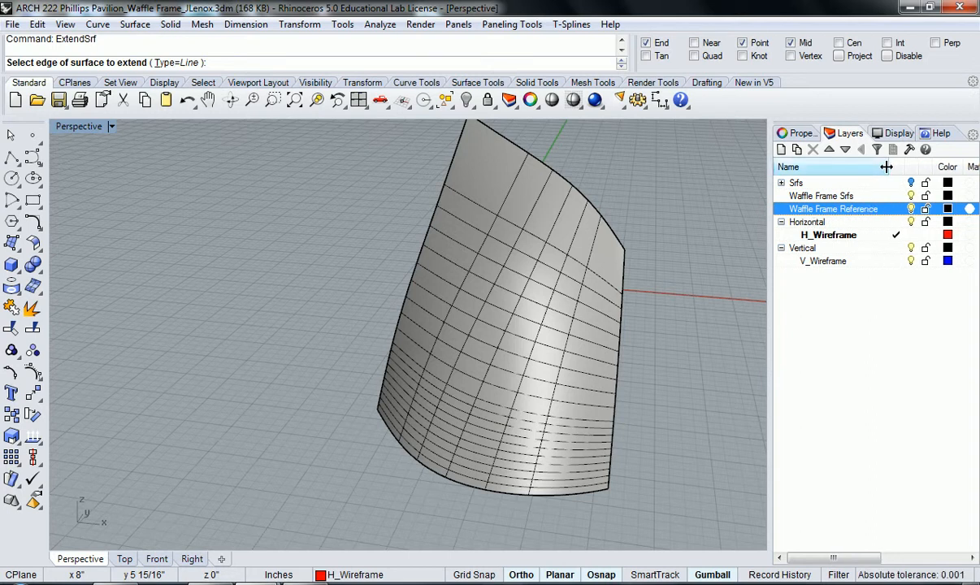
key(Escape)
Extend the two side edges and the bottom edge of the offset surface with ExtendSrf, using the 1" factor
right_drag(665, 269, 624, 264)
text(ExtendSrf)
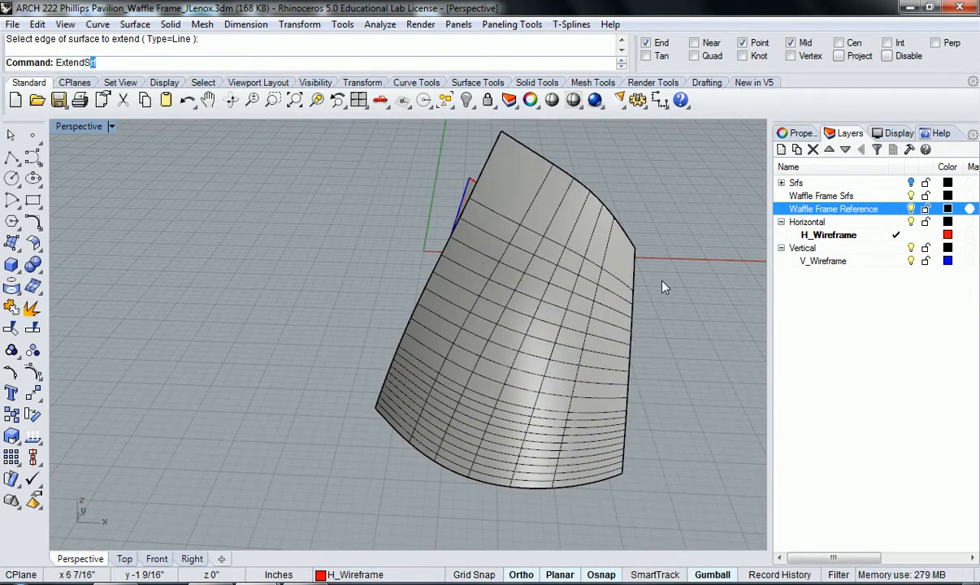
key(Return)
click(488, 151)
key(Return)
right_drag(485, 409, 537, 434)
key(Return)
click(464, 480)
key(Return)
key(Return)
click(542, 399)
key(Return)
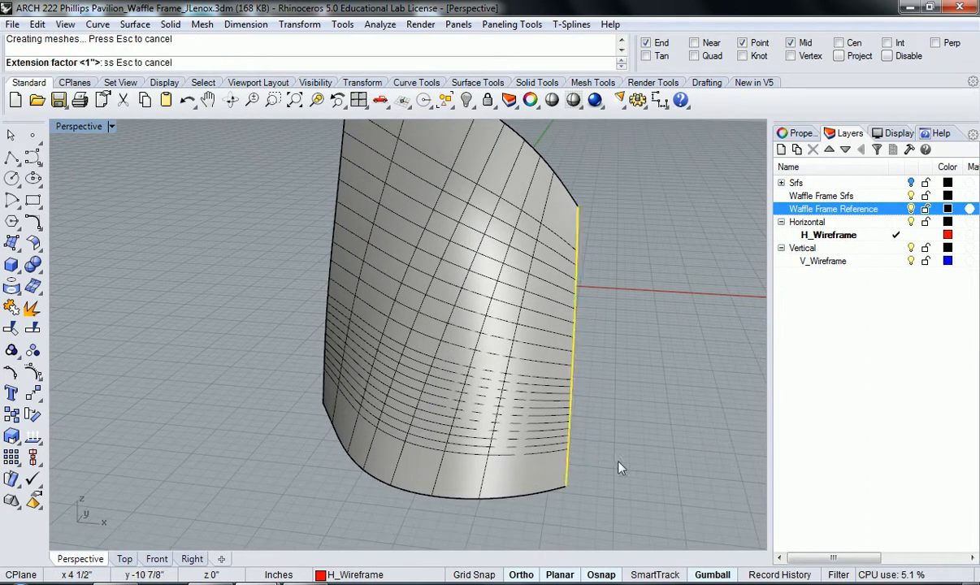
Turn off the Waffle Frame Reference layer to hide the extended offset surface
mouse_move(658, 349)
right_down()
mouse_move(284, 361)
mouse_move(256, 276)
mouse_move(228, 307)
mouse_move(269, 294)
mouse_move(284, 301)
mouse_move(278, 337)
mouse_move(252, 344)
mouse_move(431, 356)
mouse_move(438, 456)
mouse_move(460, 426)
mouse_move(516, 408)
mouse_move(624, 400)
mouse_move(519, 401)
mouse_move(511, 437)
mouse_move(529, 427)
mouse_move(410, 349)
mouse_move(487, 390)
mouse_move(479, 398)
mouse_move(506, 422)
mouse_move(536, 402)
right_up()
click(911, 209)
right_drag(379, 366, 527, 383)
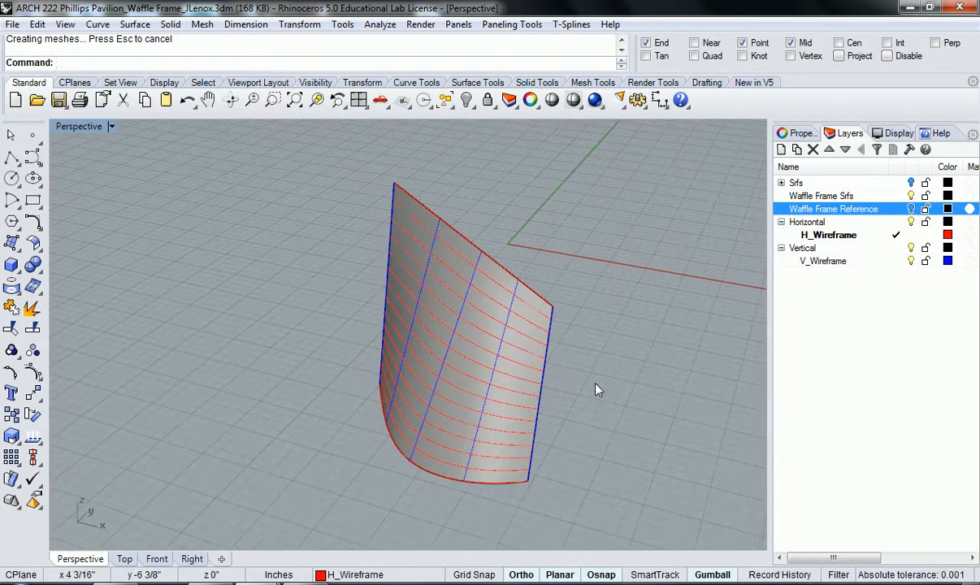
Add a sublayer named V_Panel under the Vertical layer
click(835, 224)
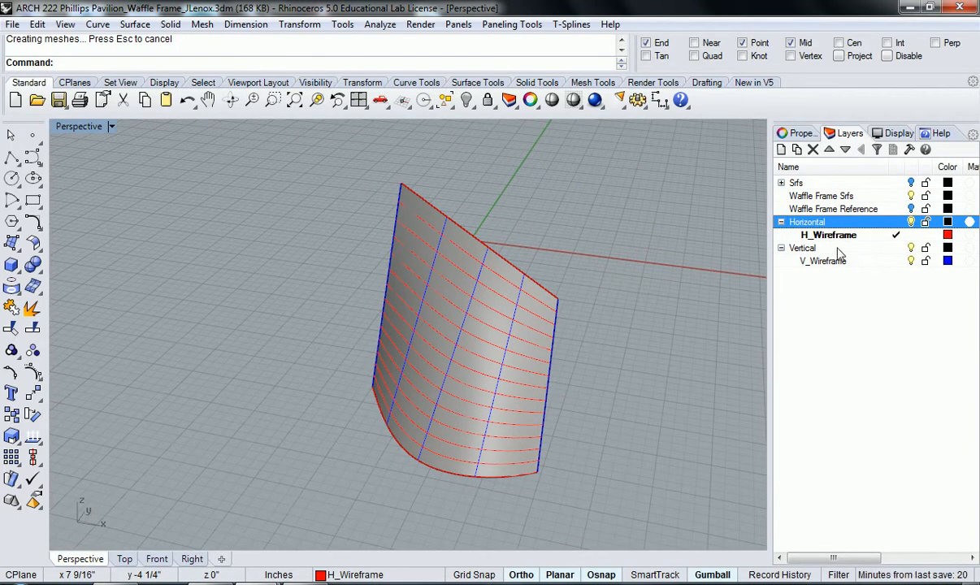
click(800, 248)
click(797, 149)
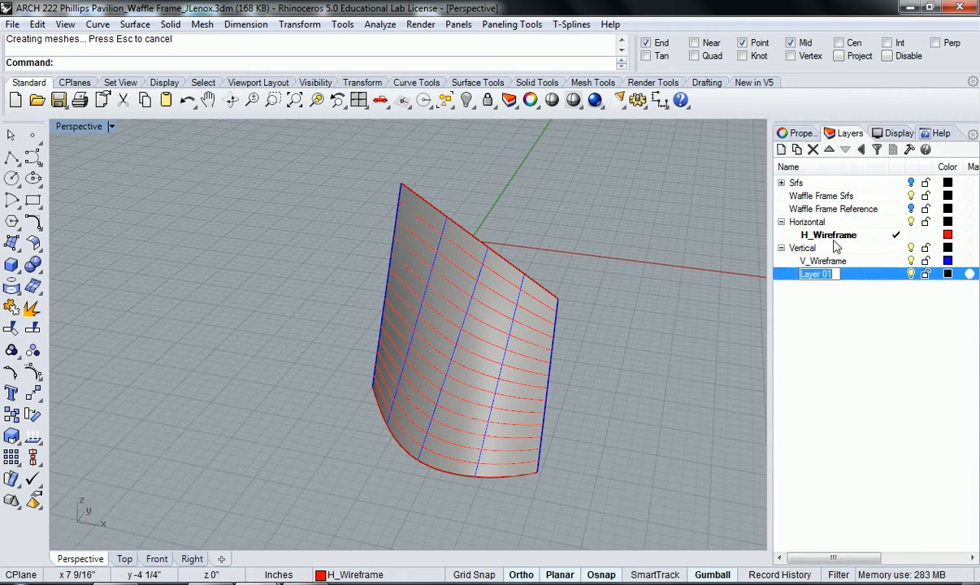
text(V_Panel)
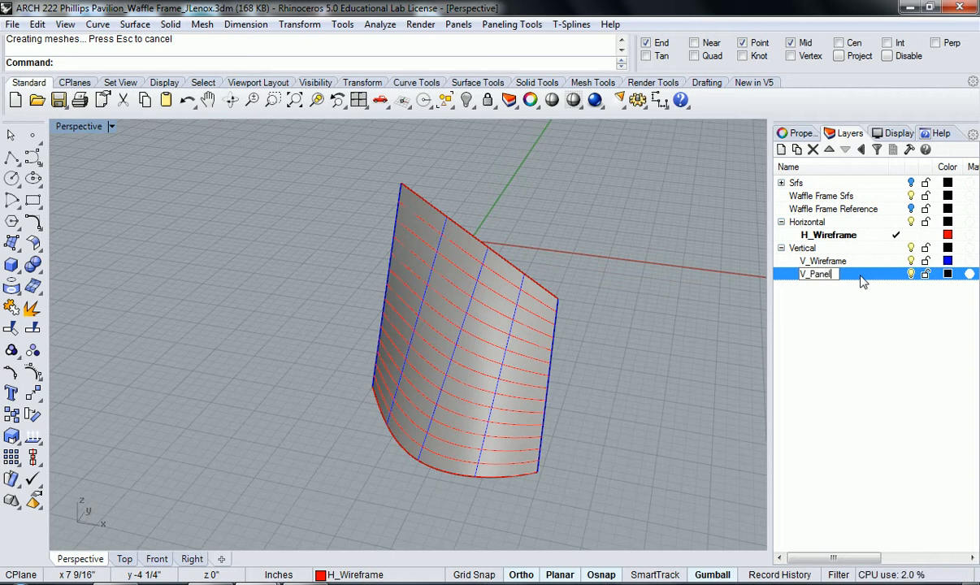
text(s)
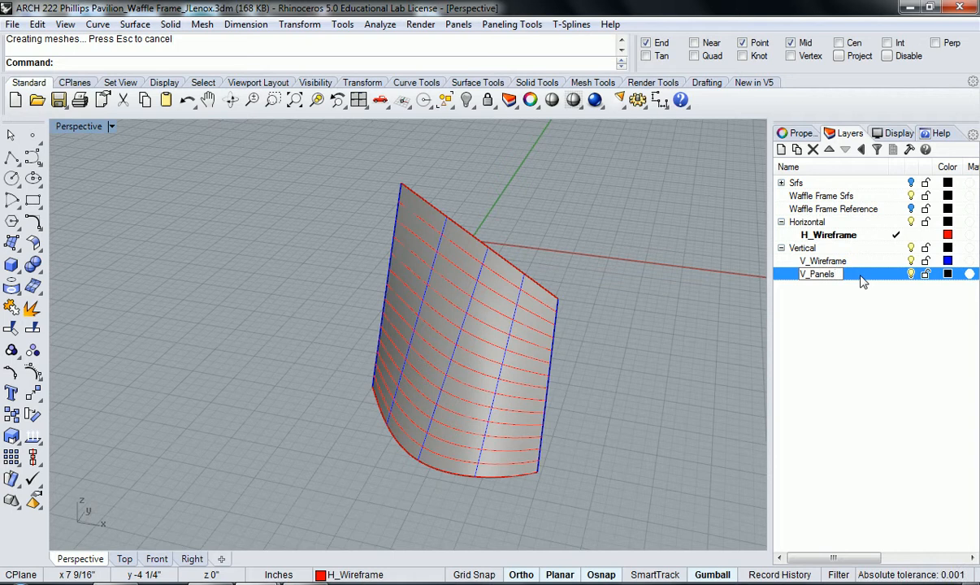
key(Return)
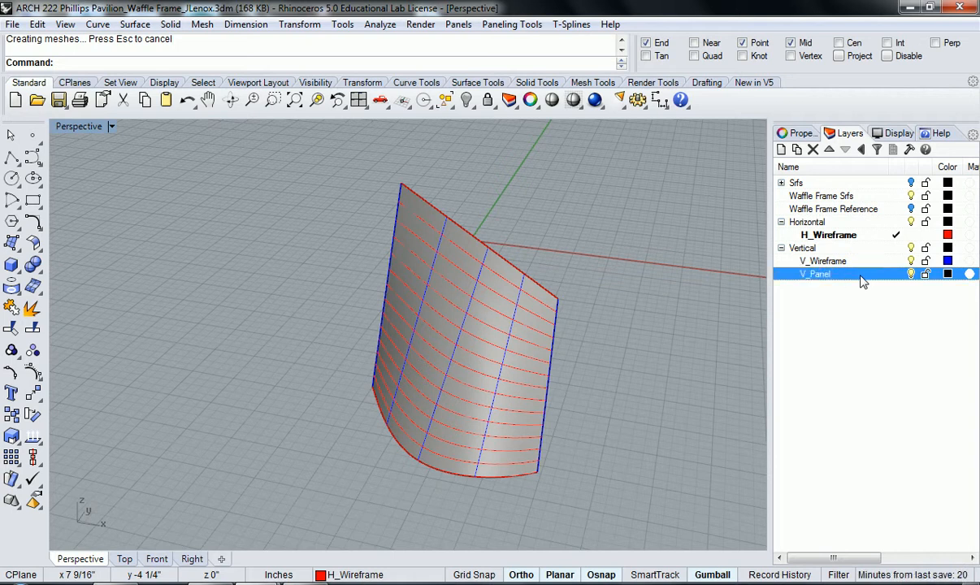
Set the V_Panel layer color to Dark Blue, adjusted to a slightly darker shade
click(946, 274)
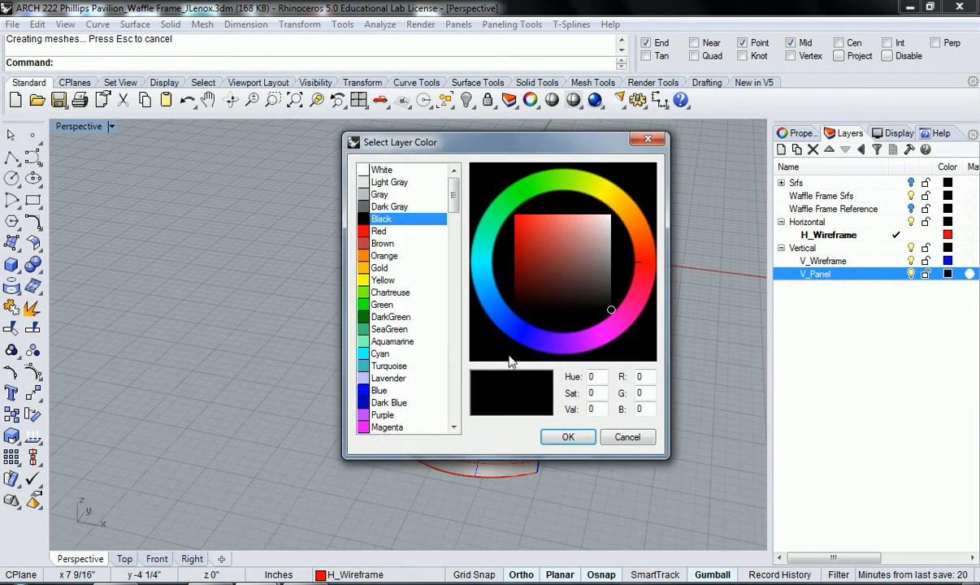
double_click(388, 403)
right_drag(385, 400, 589, 367)
click(948, 275)
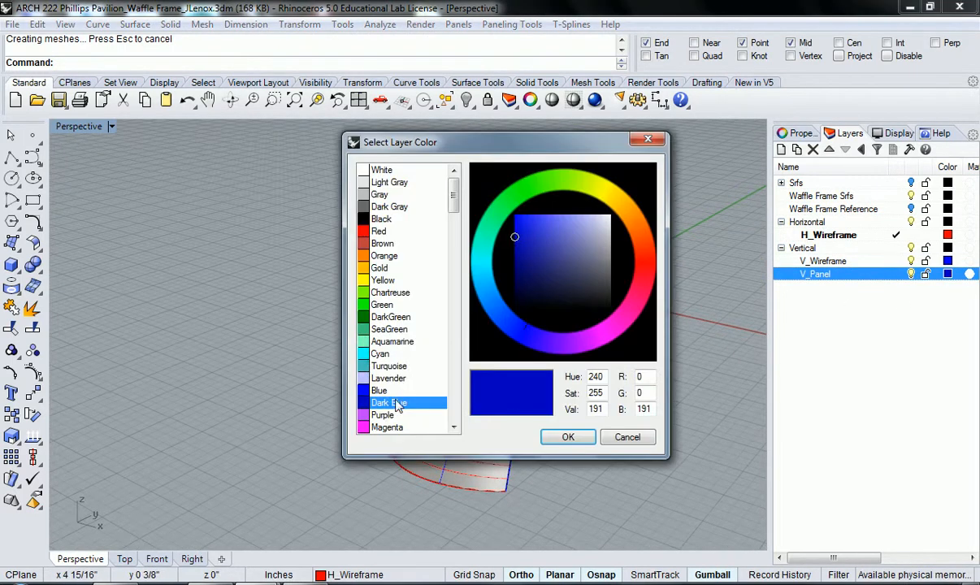
drag(515, 237, 517, 258)
click(568, 437)
Select all objects on the V_Wireframe layer for ExtrudeCrv and make V_Panel the current layer
right_drag(532, 434, 498, 351)
scroll(559, 343, up, 3)
scroll(475, 269, down, 4)
scroll(501, 379, up, 2)
right_click(813, 258)
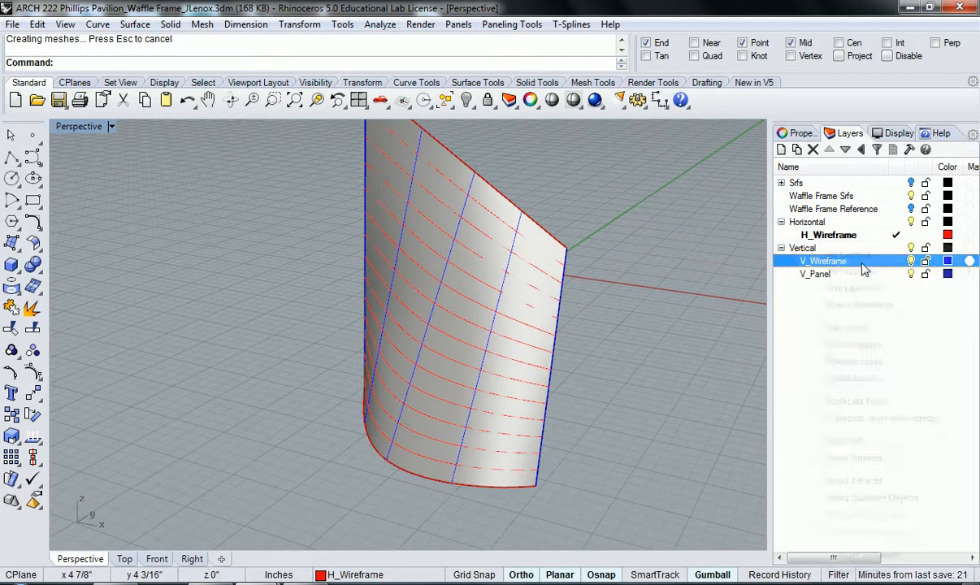
click(853, 481)
right_drag(504, 333, 519, 372)
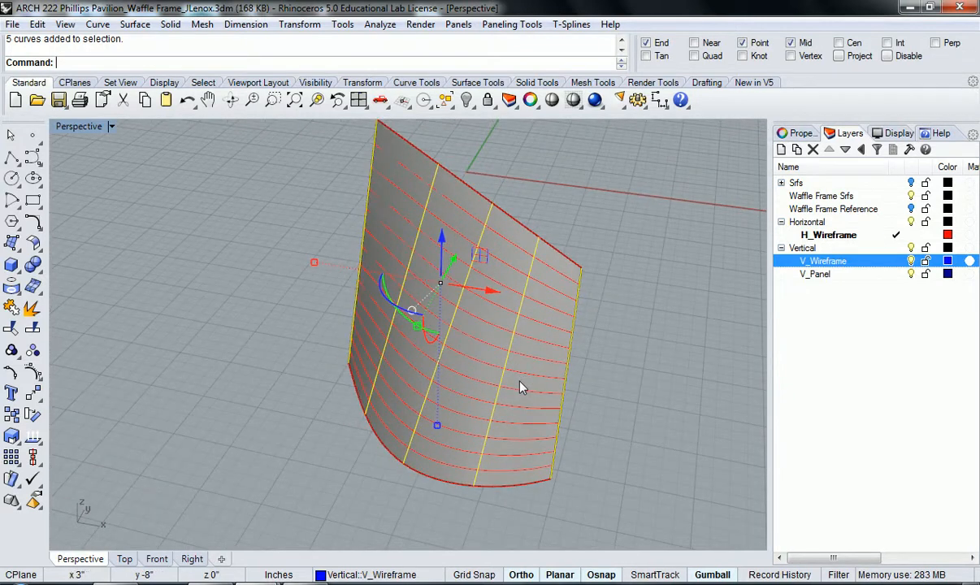
text(Ext)
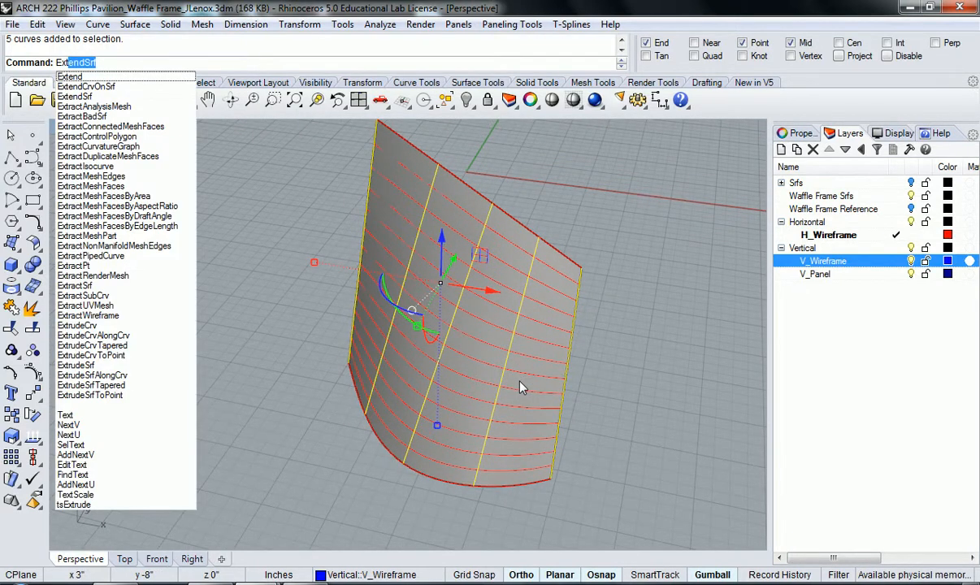
text(rudeCrv)
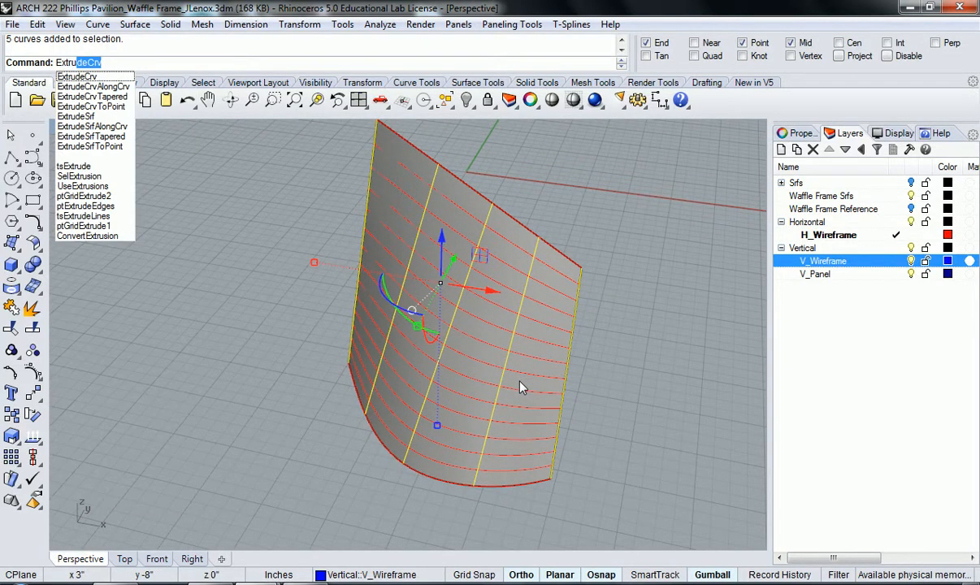
key(Return)
right_drag(551, 393, 459, 337)
click(896, 275)
Try to extrude the vertical wireframe curves 1 inch in a custom direction picked outward from the surface's lower corner
right_drag(448, 389, 565, 361)
text(d)
key(Return)
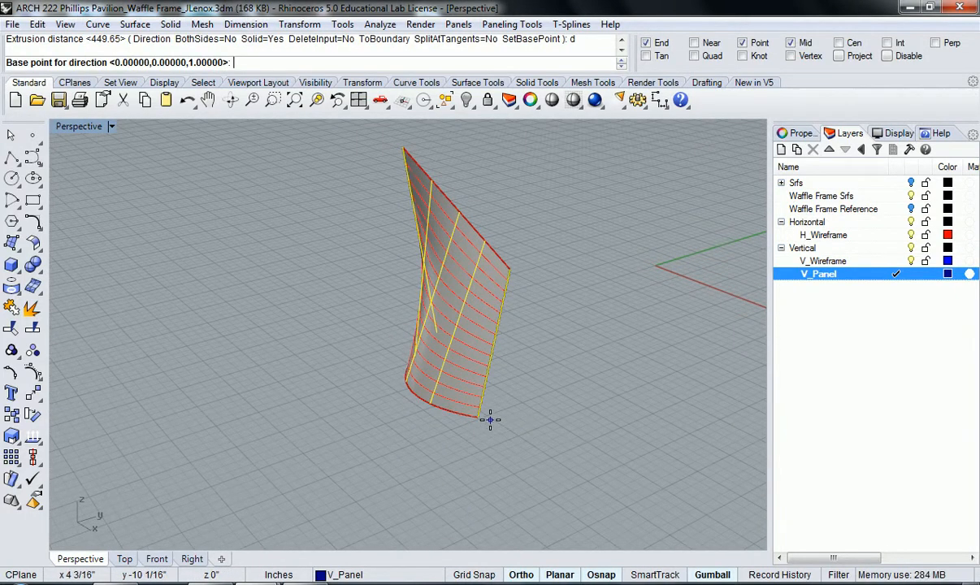
click(481, 417)
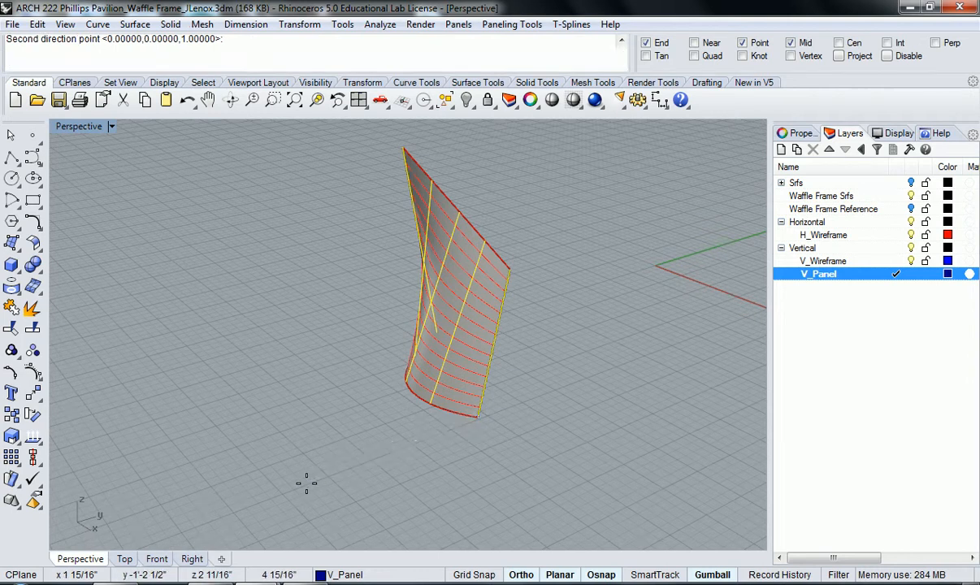
click(306, 482)
right_drag(350, 463, 489, 470)
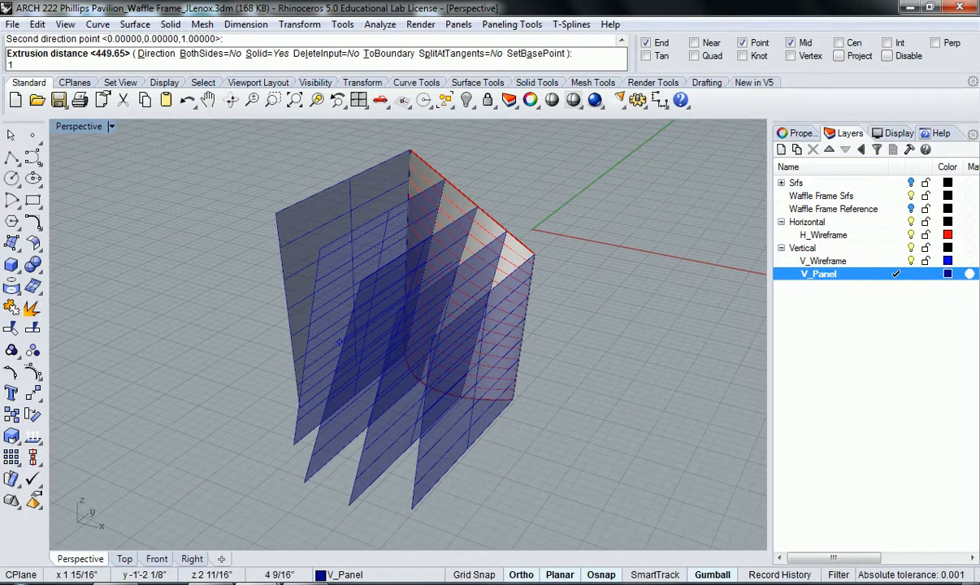
click(488, 471)
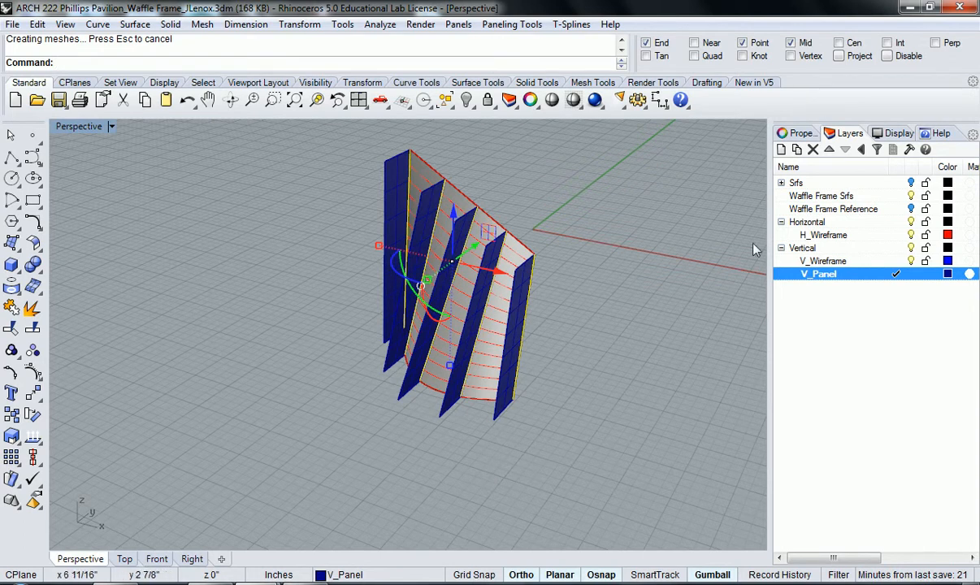
Check the extruded panels against the Waffle Frame Reference surface, and undo the layer visibility change and the extrusion
click(833, 209)
click(911, 209)
right_drag(504, 277, 634, 307)
scroll(362, 374, up, 6)
click(374, 346)
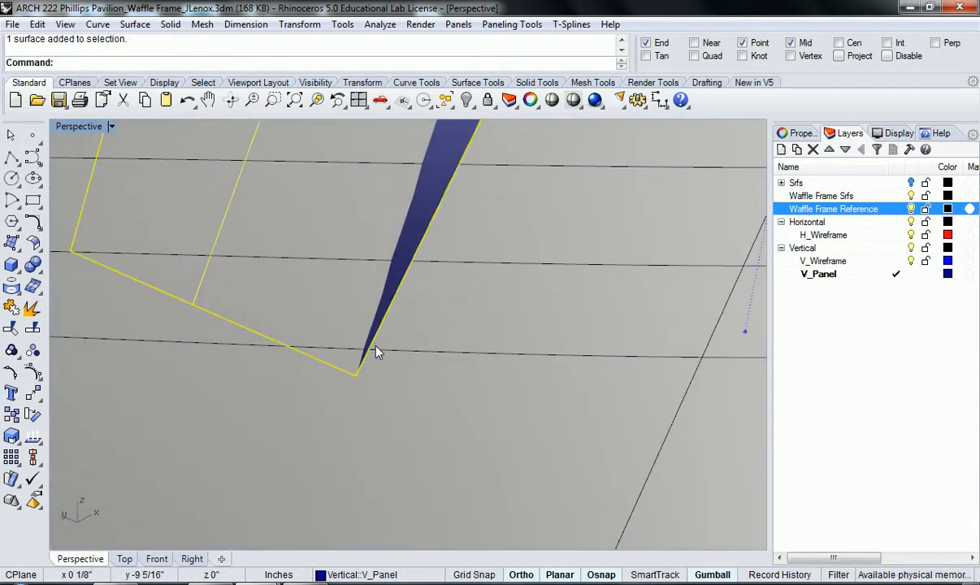
scroll(376, 349, down, 8)
click(284, 470)
right_drag(284, 470, 258, 460)
key(ctrl+z)
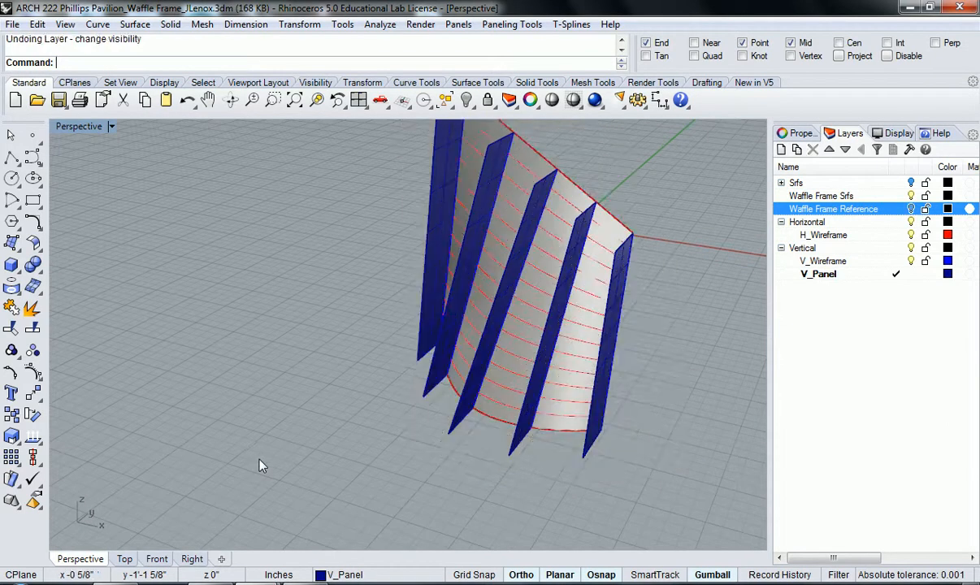
key(ctrl+z)
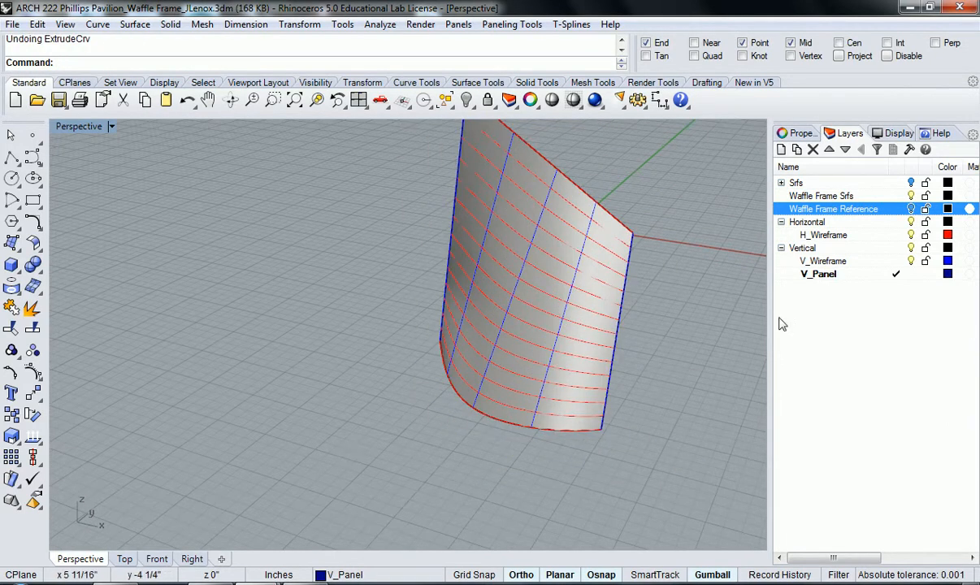
Extrude all V_Wireframe curves 2 inches with ExtrudeCrv, in a custom direction picked outward from the surface's lower corner
right_click(823, 261)
click(853, 481)
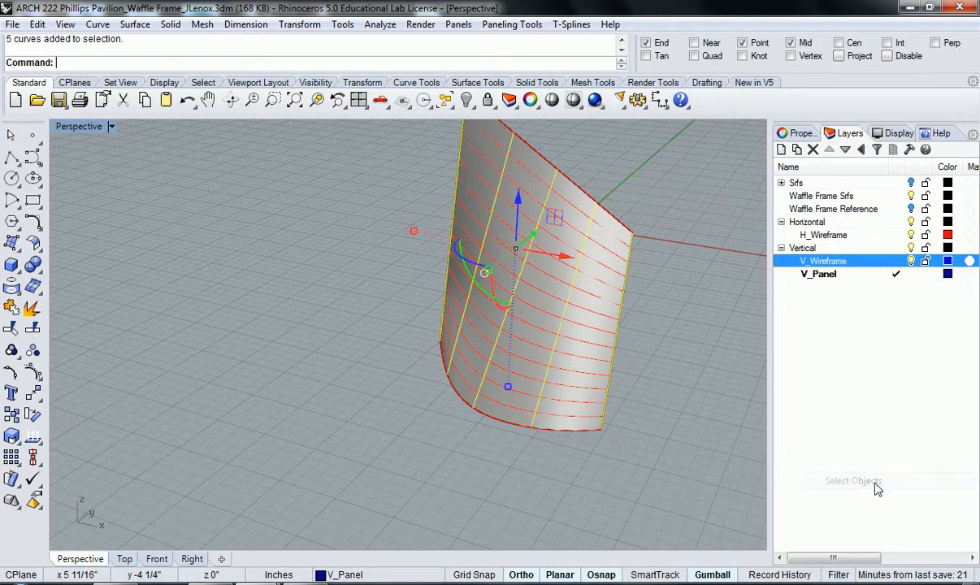
right_drag(501, 399, 533, 421)
text(Extrude)
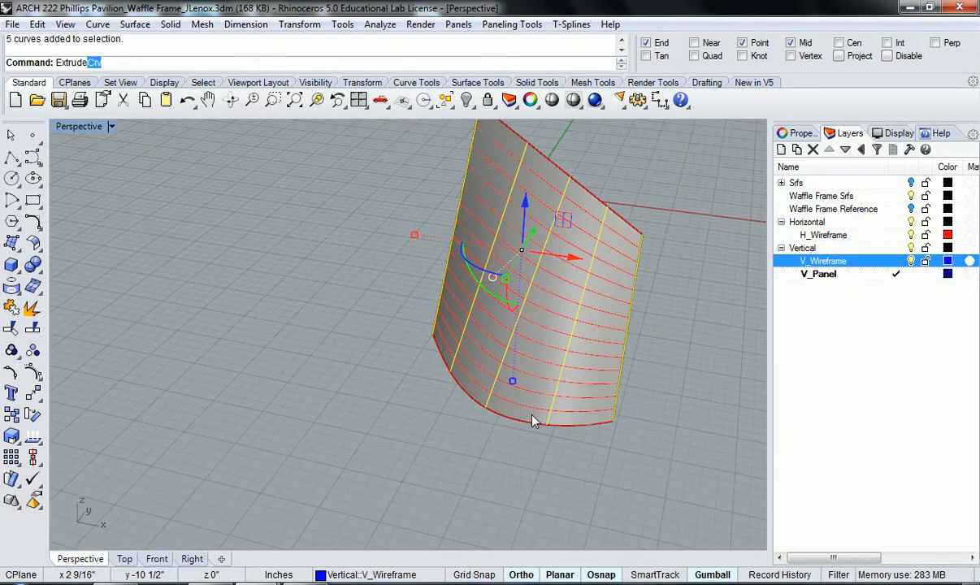
key(Return)
text(d)
key(Return)
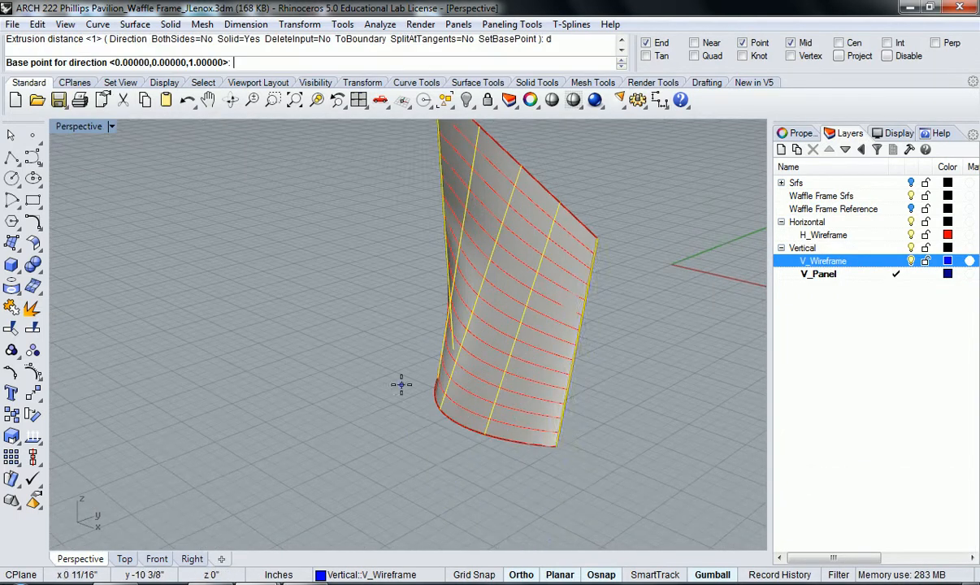
click(563, 447)
click(453, 507)
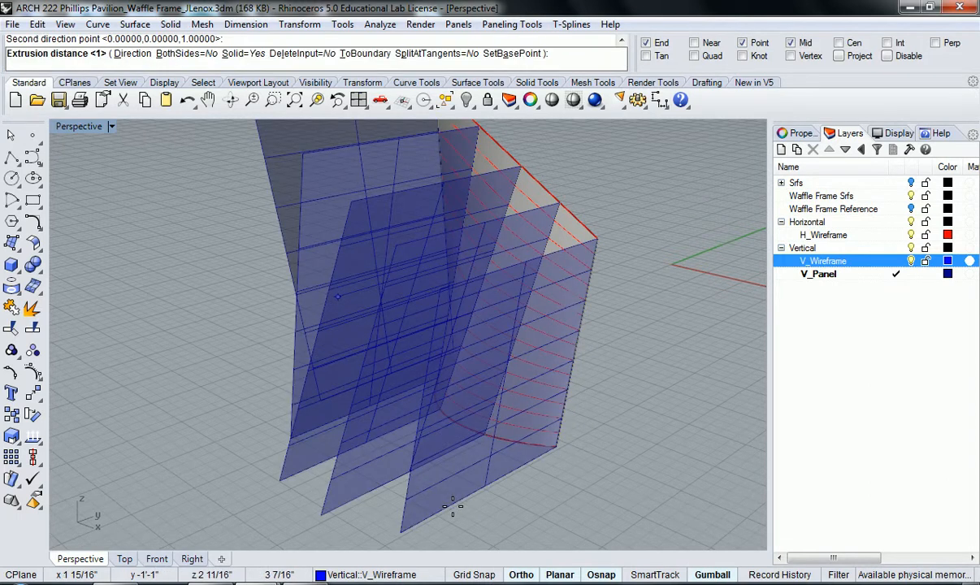
key(Return)
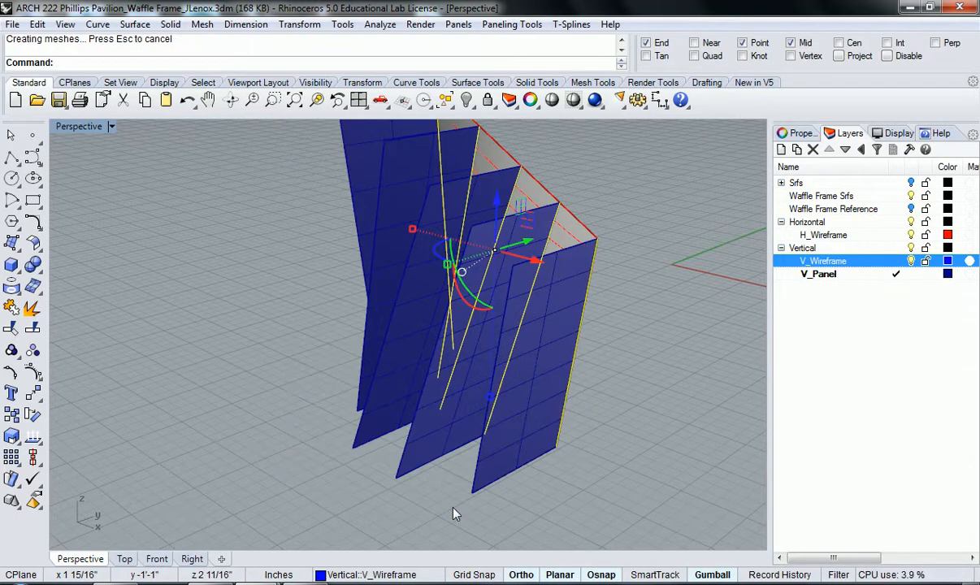
right_drag(454, 509, 420, 469)
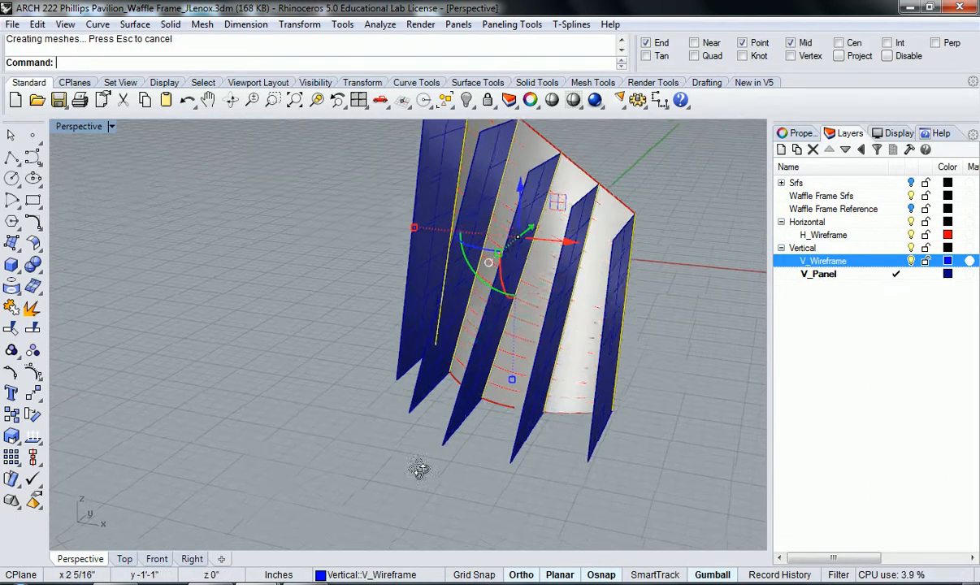
Turn on the Waffle Frame Reference layer and examine how the vertical panels meet the extended surface
click(911, 210)
right_drag(419, 366, 394, 358)
key(Escape)
mouse_move(433, 390)
right_down()
mouse_move(342, 386)
mouse_move(414, 386)
right_up()
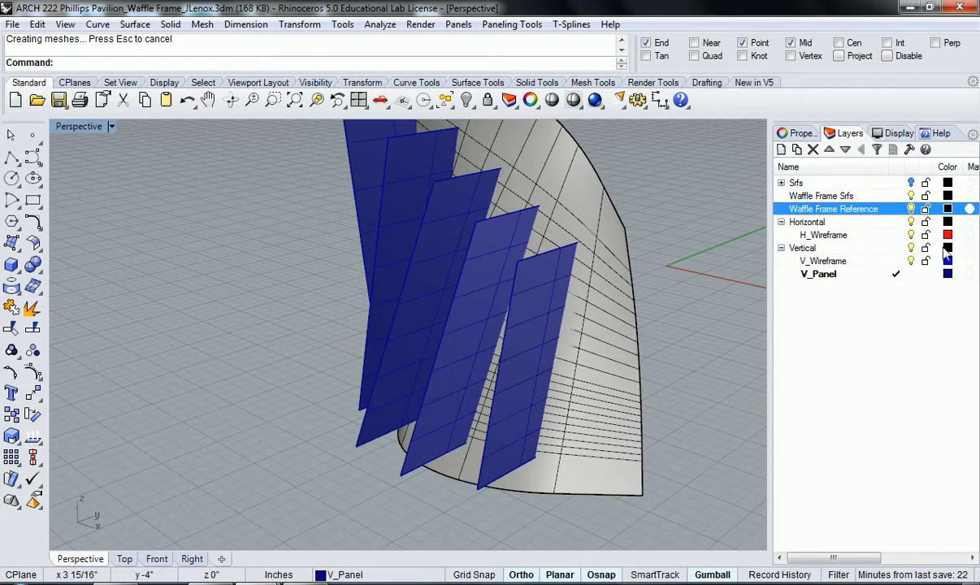
Add a sublayer named V_Panel under the Horizontal layer and set its color to a dark shade of Red
click(798, 222)
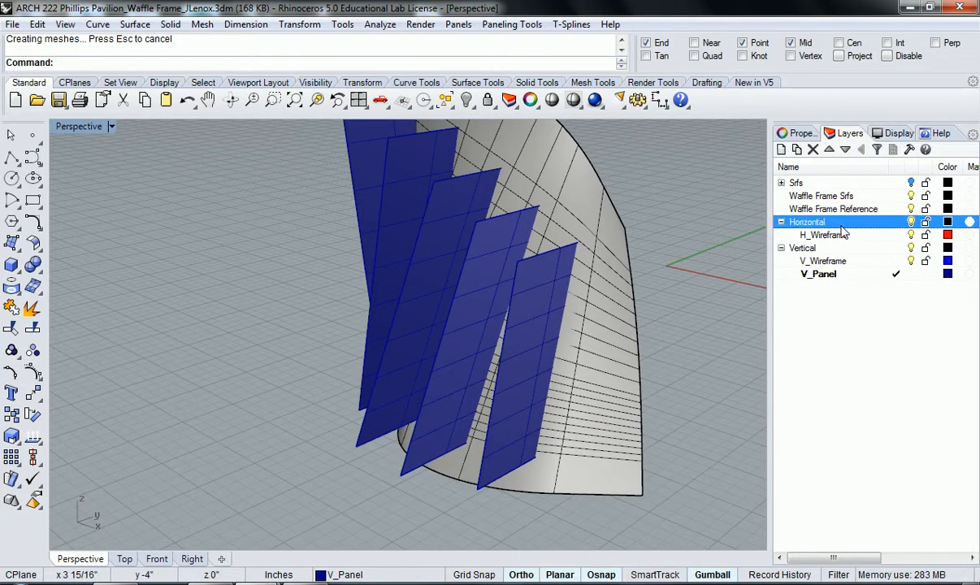
click(796, 150)
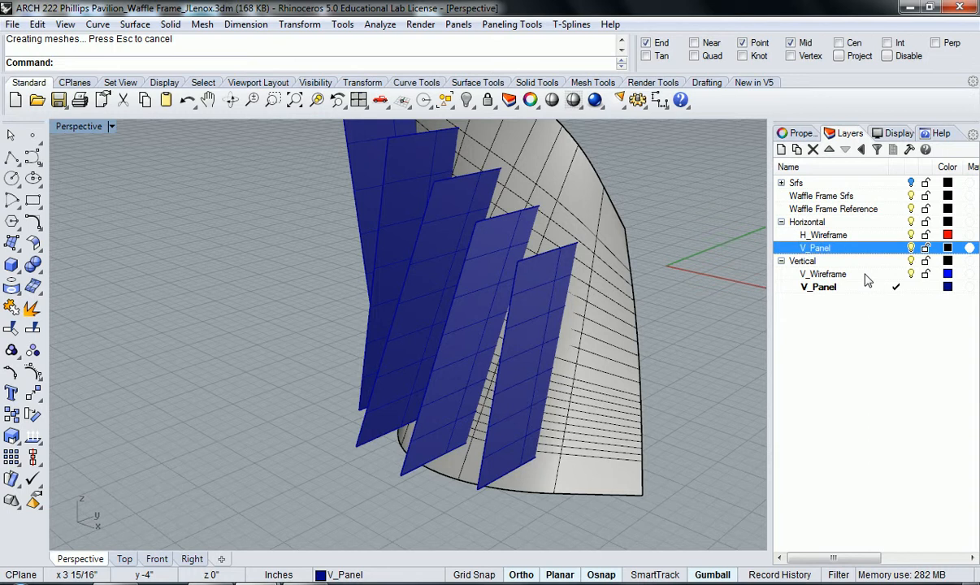
click(949, 248)
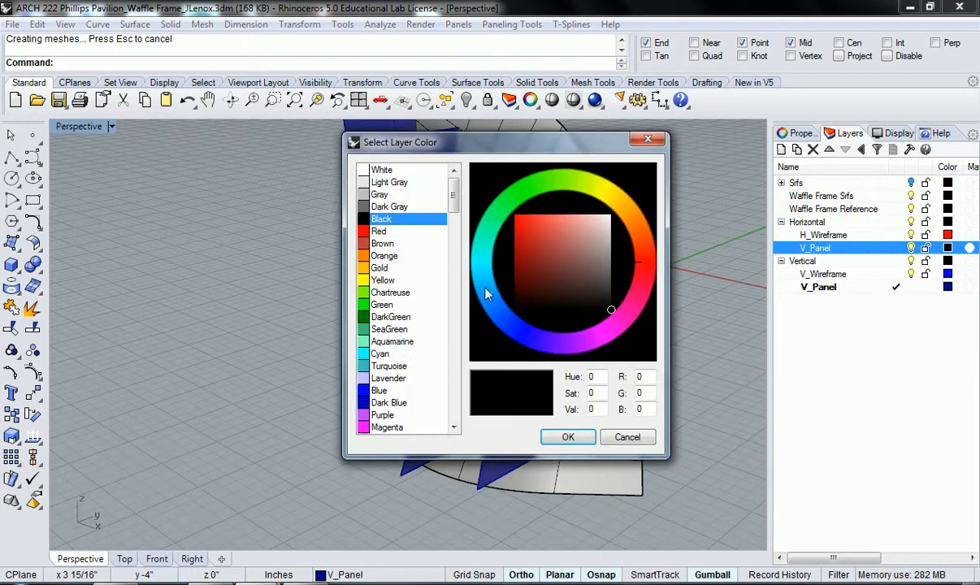
click(380, 231)
mouse_move(518, 218)
mouse_down()
mouse_move(522, 276)
mouse_move(517, 258)
mouse_move(528, 278)
mouse_move(544, 277)
mouse_up()
click(568, 436)
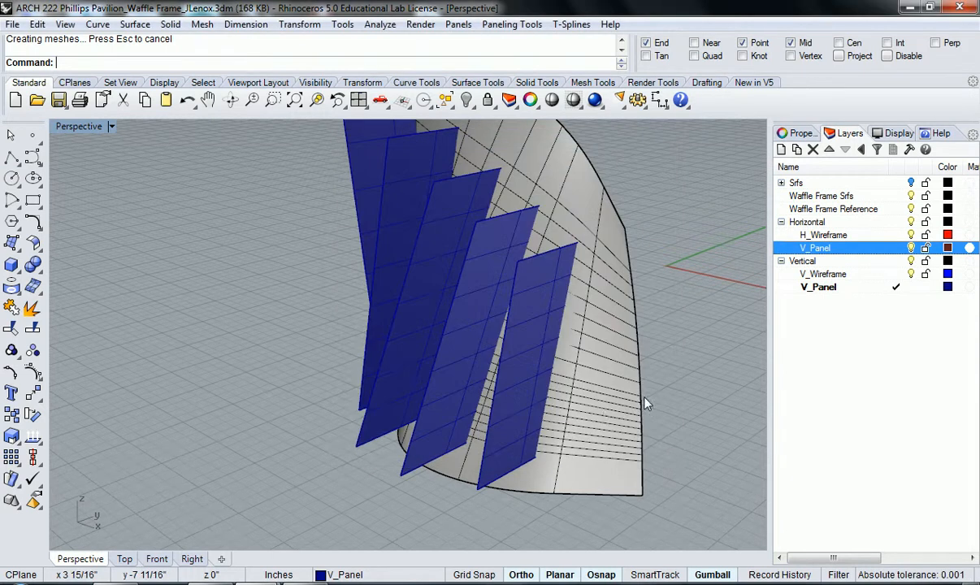
Make the new Horizontal sublayer current and turn off the Waffle Frame Reference and Vertical layers
right_drag(646, 398, 591, 376)
click(897, 249)
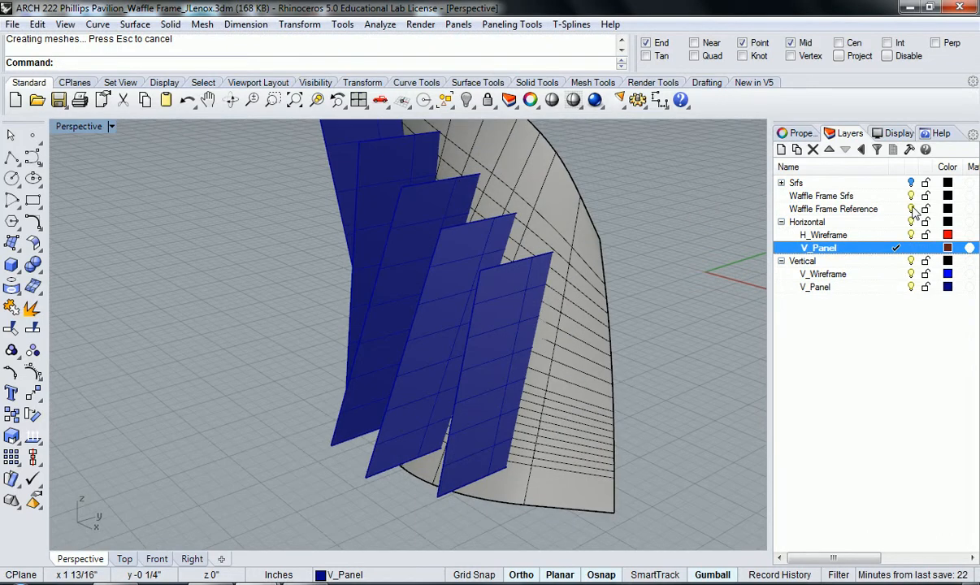
click(911, 209)
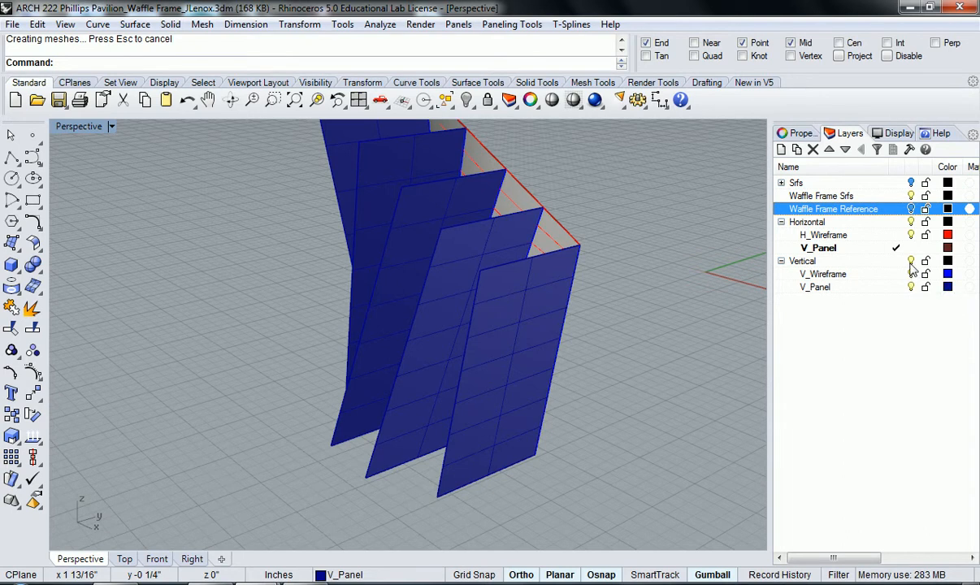
click(911, 260)
right_drag(480, 309, 588, 363)
right_click(823, 238)
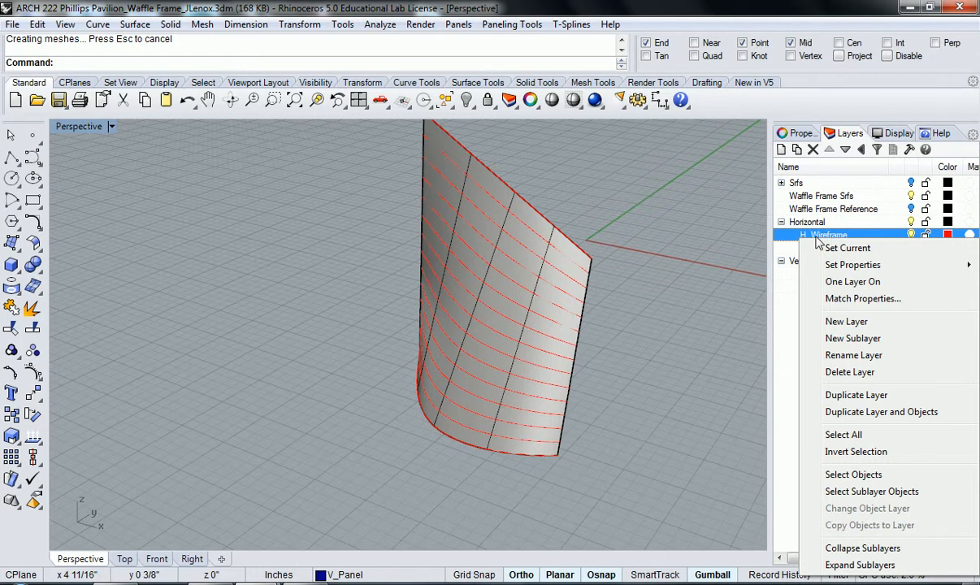
click(850, 474)
mouse_move(569, 358)
right_down()
mouse_move(591, 351)
mouse_move(578, 360)
right_up()
text(ExtendSrf)
key(Return)
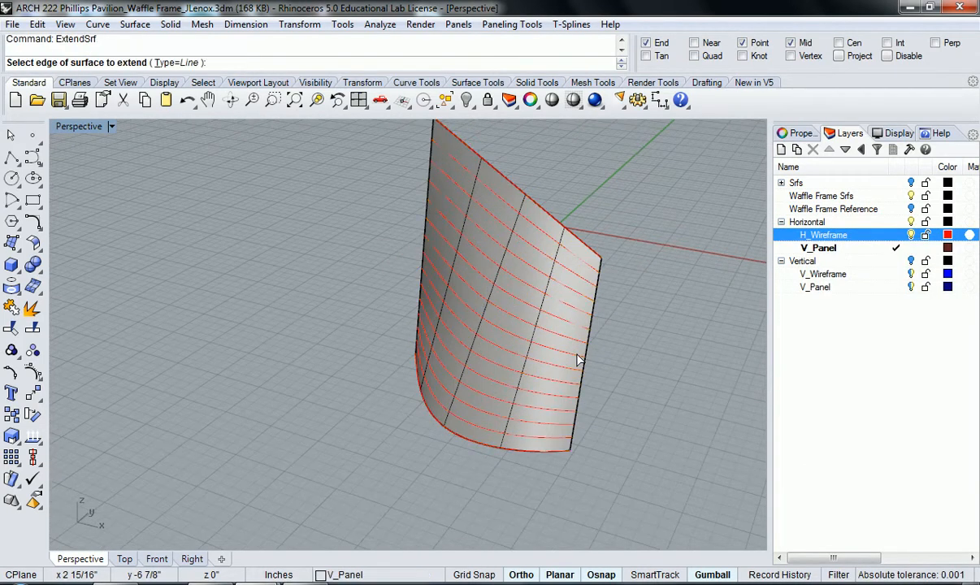
key(Escape)
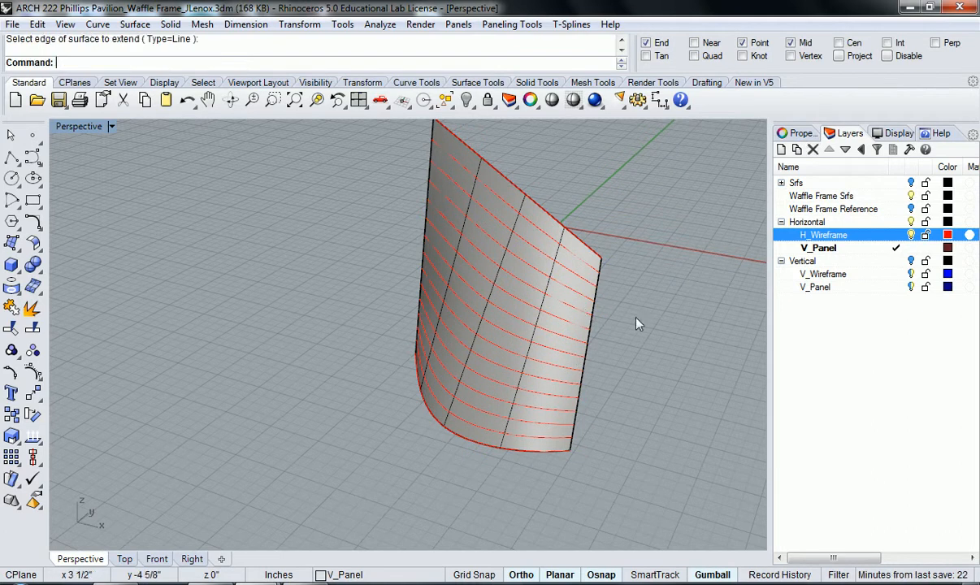
Extrude all H_Wireframe curves 2 inches with ExtrudeCrv, in a custom direction picked outward from the surface's lower corner
right_click(868, 236)
click(858, 452)
right_drag(648, 371, 517, 420)
text(ExtrudeCrv)
key(Return)
text(d)
key(Return)
click(504, 432)
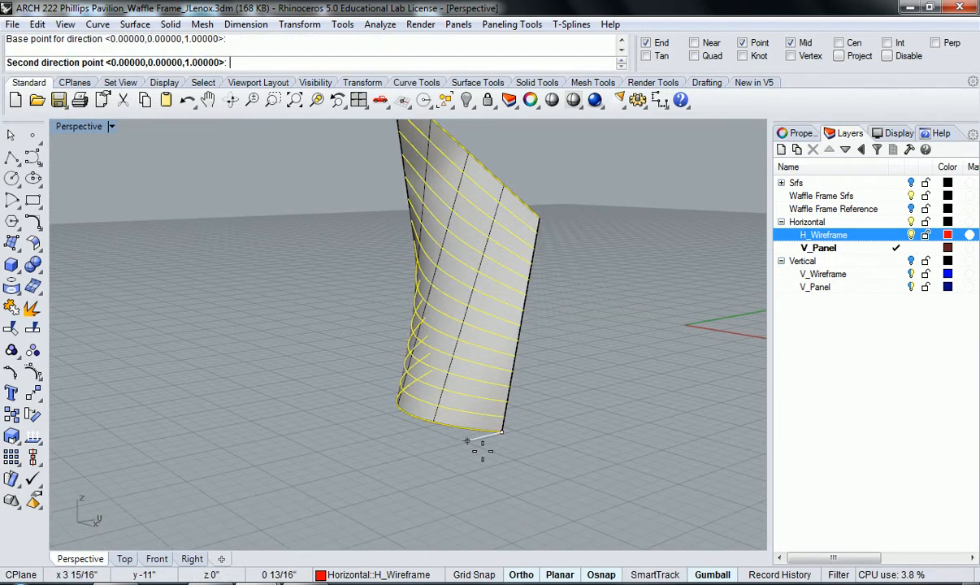
click(356, 490)
right_drag(317, 486, 605, 511)
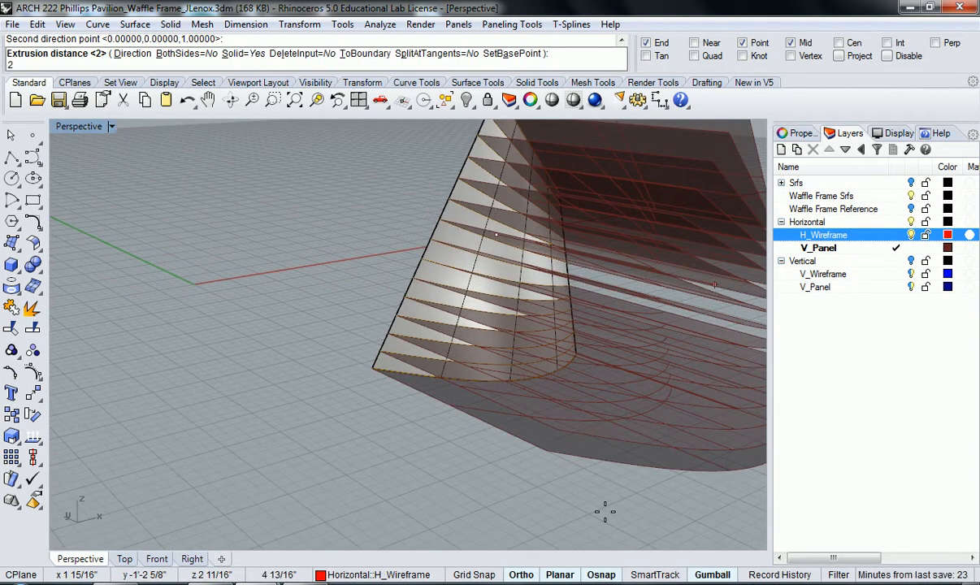
key(Return)
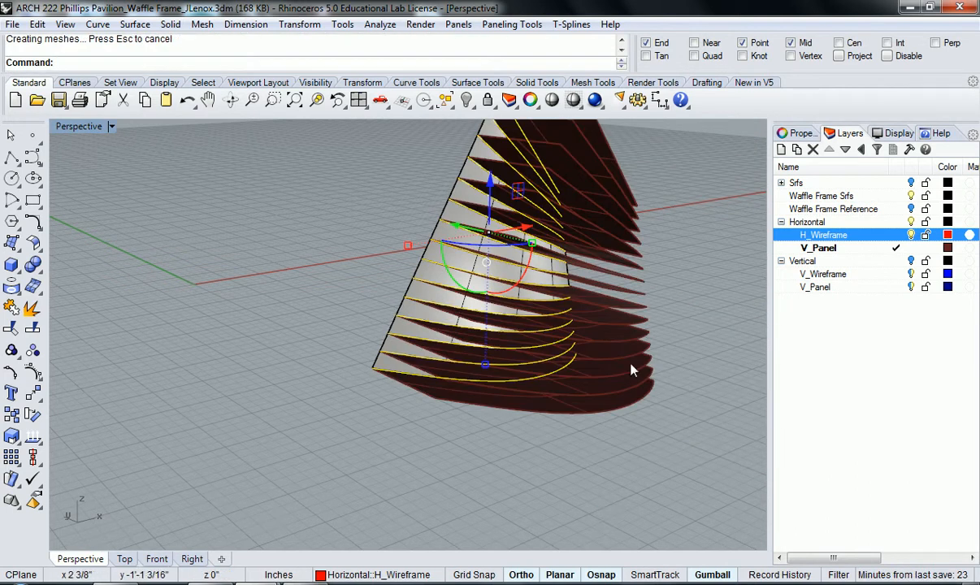
Deselect the curves and turn on the Waffle Frame Reference layer to compare the horizontal panels with the extended surface
right_drag(558, 254, 291, 328)
click(291, 328)
right_drag(513, 285, 630, 327)
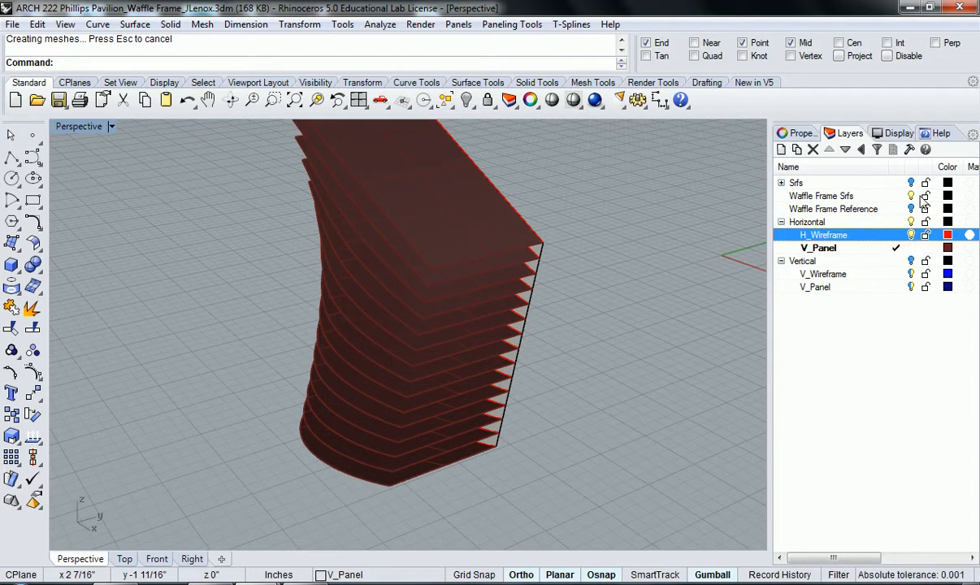
click(911, 209)
right_drag(674, 285, 525, 288)
right_drag(371, 298, 524, 310)
Rename the panel sublayer under the Horizontal layer to H_Panel
click(817, 247)
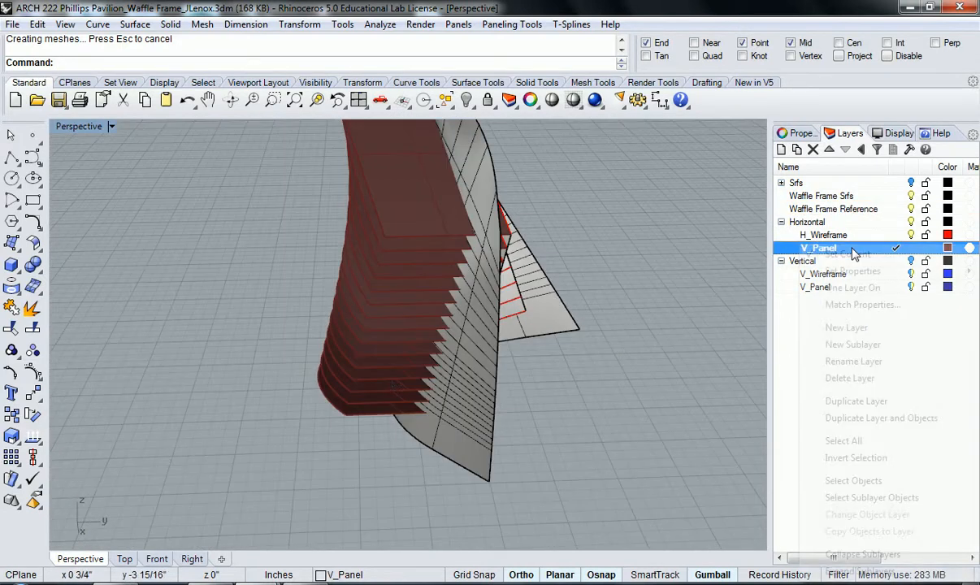
right_click(817, 248)
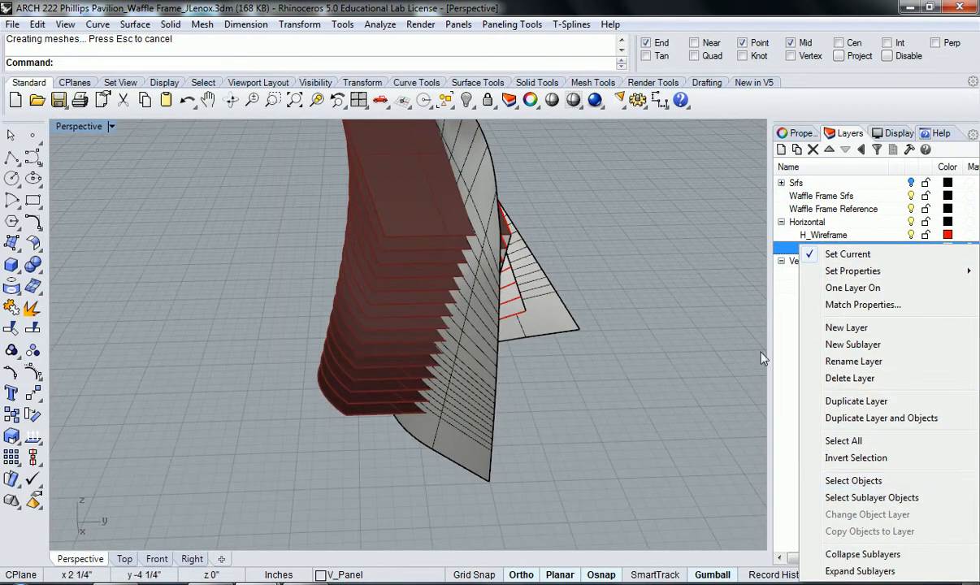
click(754, 403)
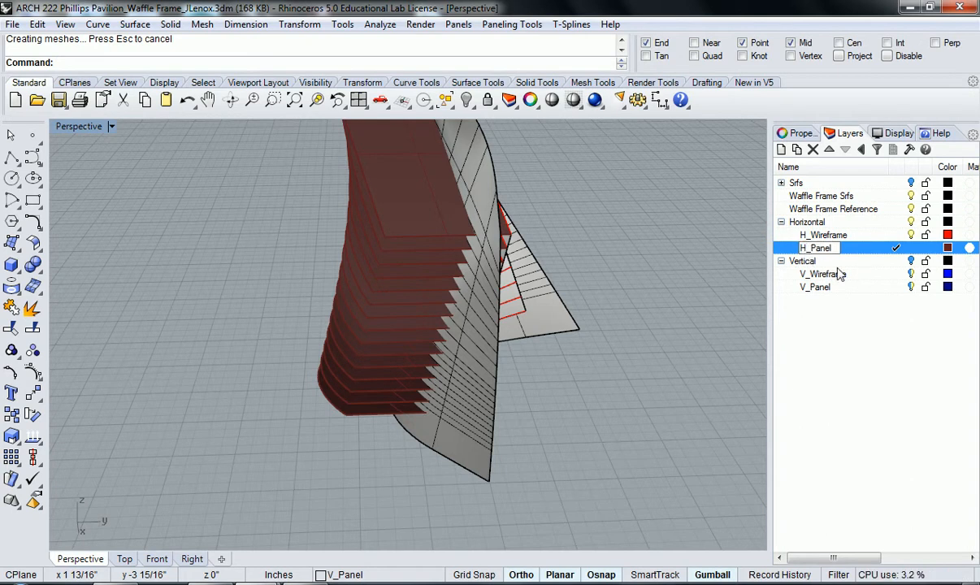
right_click(826, 252)
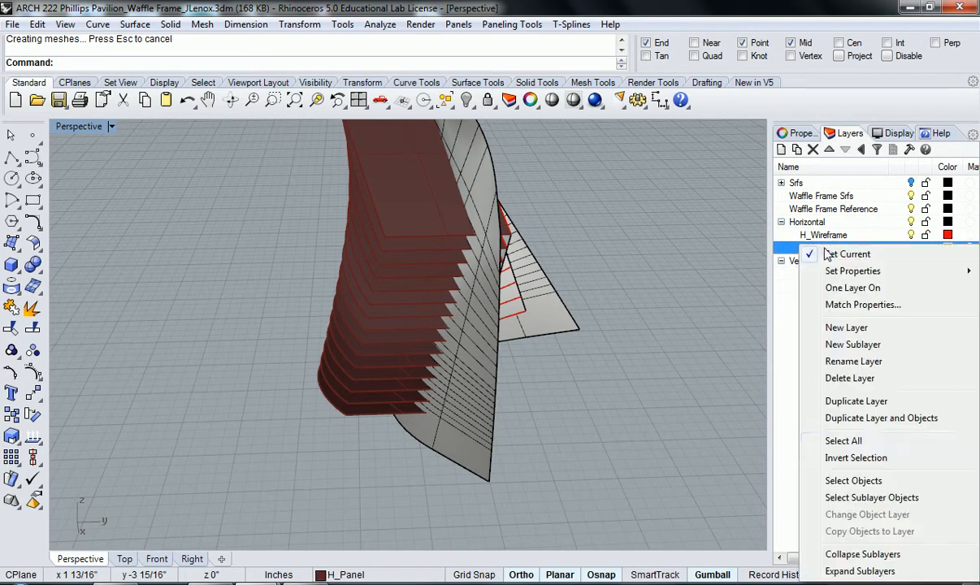
Select all objects on the H_Panel layer and split them with the extended reference surface, leaving Shrink set to No
click(853, 481)
right_drag(503, 350, 631, 384)
key(Return)
right_drag(552, 346, 578, 328)
key(Return)
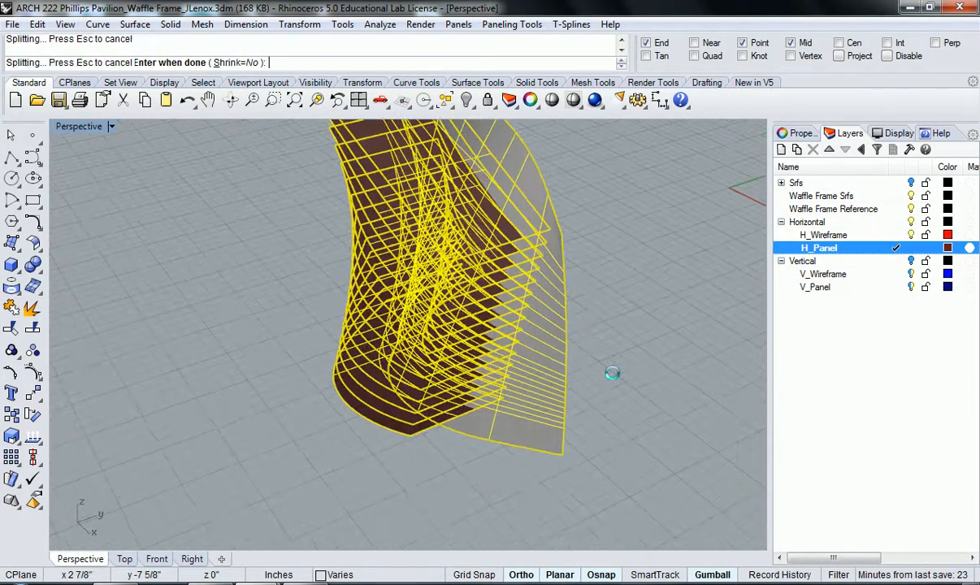
right_drag(614, 372, 350, 488)
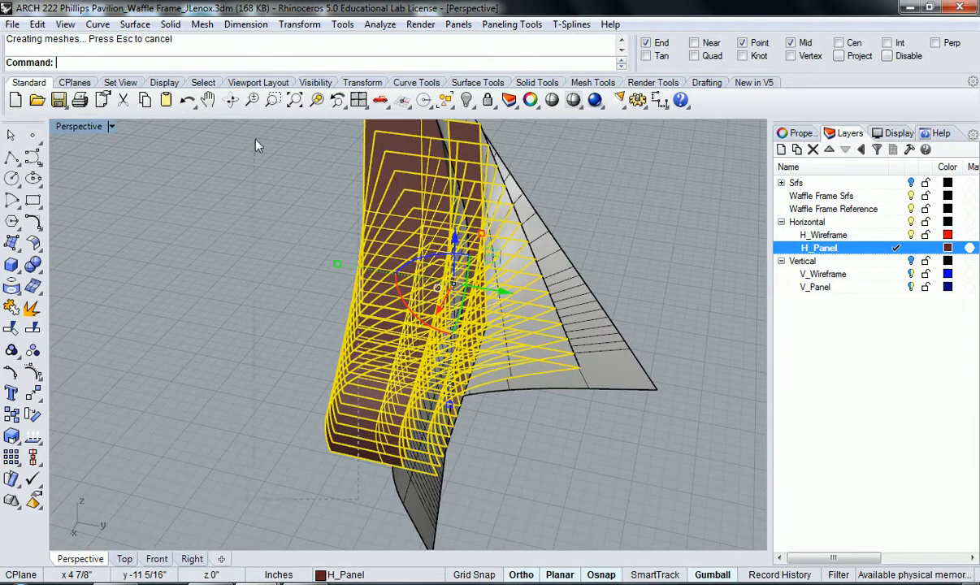
Clear the selection of split pieces and delete the lower group of horizontal panel pieces lying outside the reference surface
ctrl+drag(253, 146, 285, 181)
ctrl+click(389, 266)
ctrl+click(371, 304)
right_drag(373, 351, 385, 381)
key(Delete)
right_drag(510, 498, 490, 418)
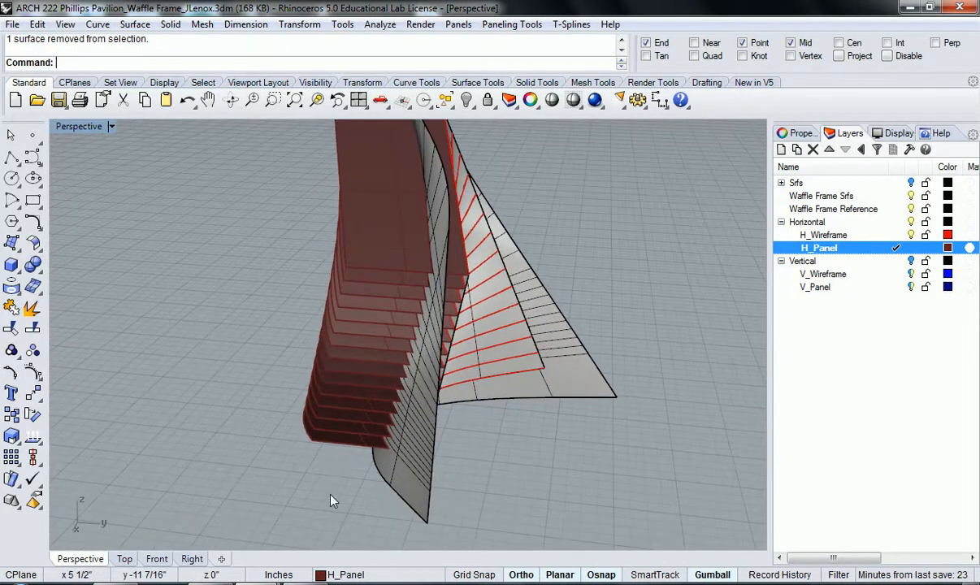
drag(213, 195, 212, 193)
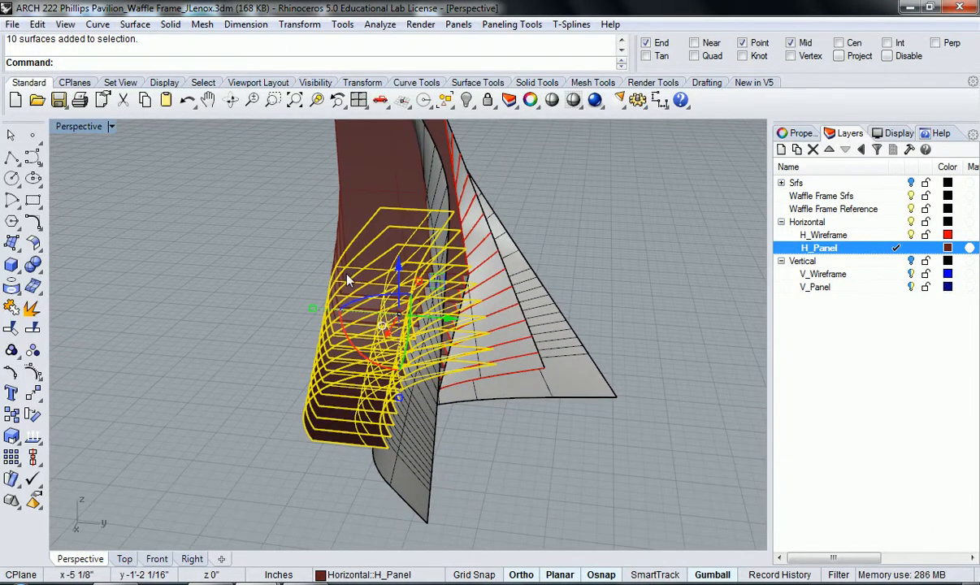
key(Delete)
Delete the remaining upper horizontal panel pieces outside the reference surface one by one
click(353, 317)
key(Delete)
click(350, 297)
key(Delete)
click(353, 276)
key(Delete)
click(355, 266)
key(Delete)
right_drag(332, 339, 471, 381)
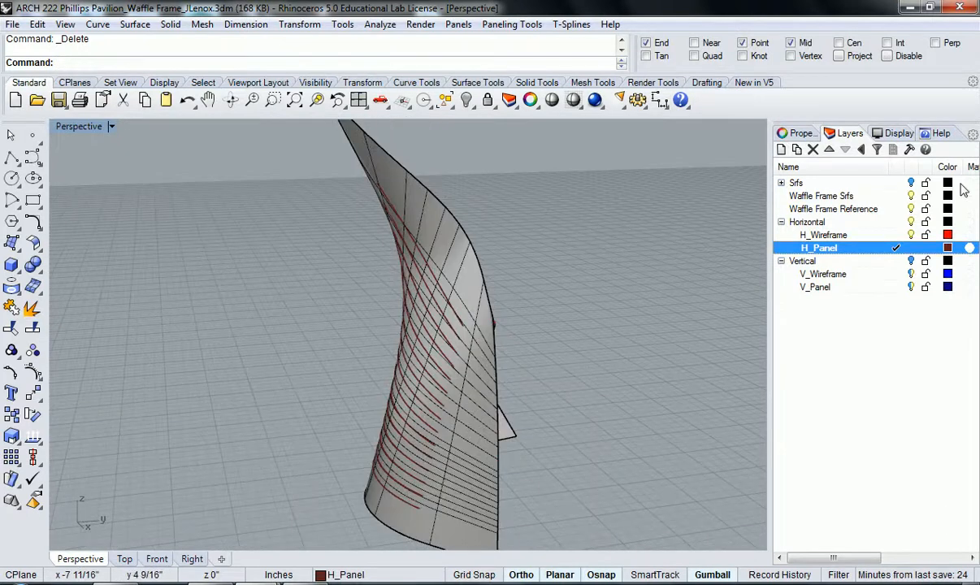
Turn off the Waffle Frame Reference layer and inspect the trimmed horizontal panels from several angles
click(911, 209)
right_drag(366, 345, 545, 368)
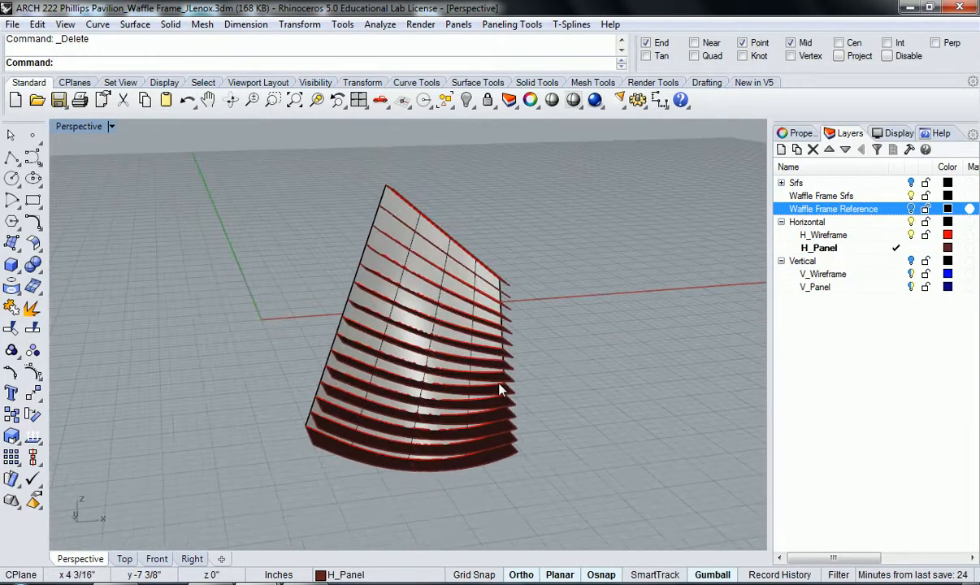
scroll(395, 409, up, 7)
right_drag(396, 409, 369, 443)
key(super)
key(super)
right_drag(434, 441, 651, 355)
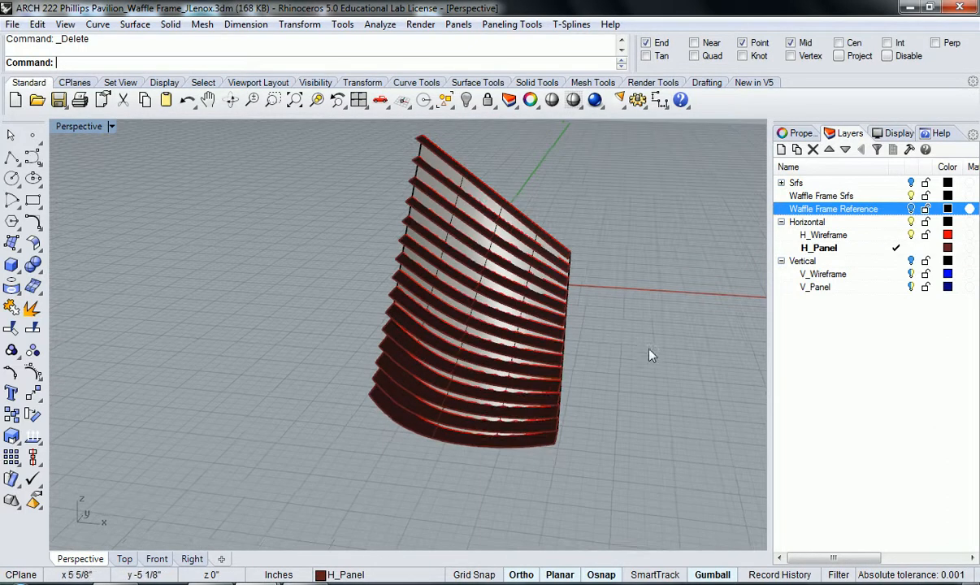
Turn on the Vertical and Waffle Frame Reference layers, turn off Horizontal, and make V_Panel current
click(907, 262)
click(897, 260)
click(911, 222)
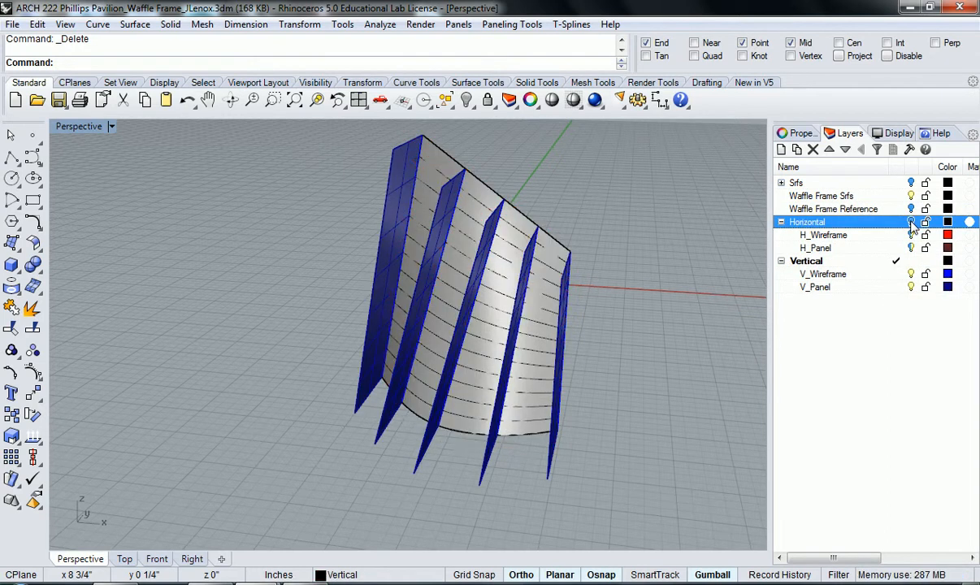
right_drag(569, 325, 496, 313)
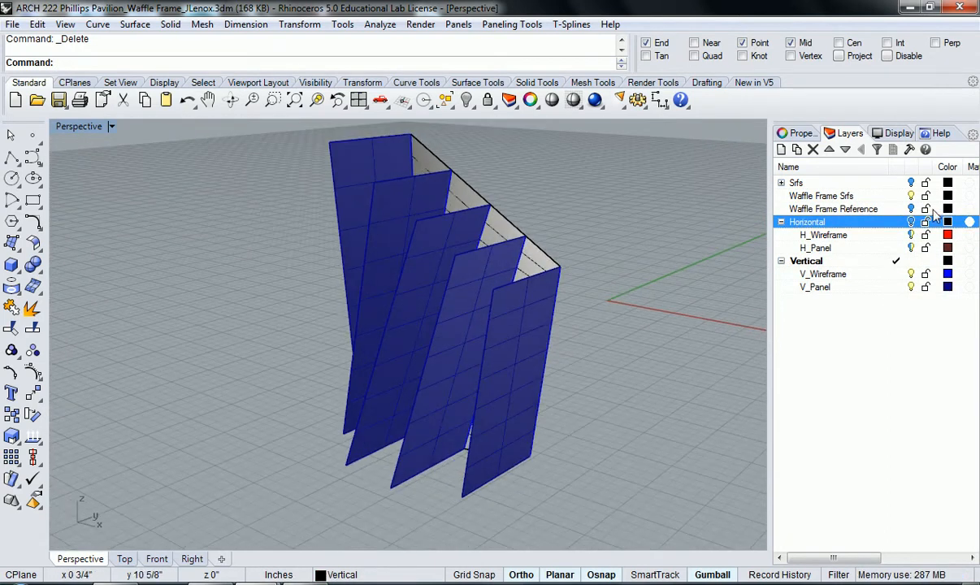
click(898, 288)
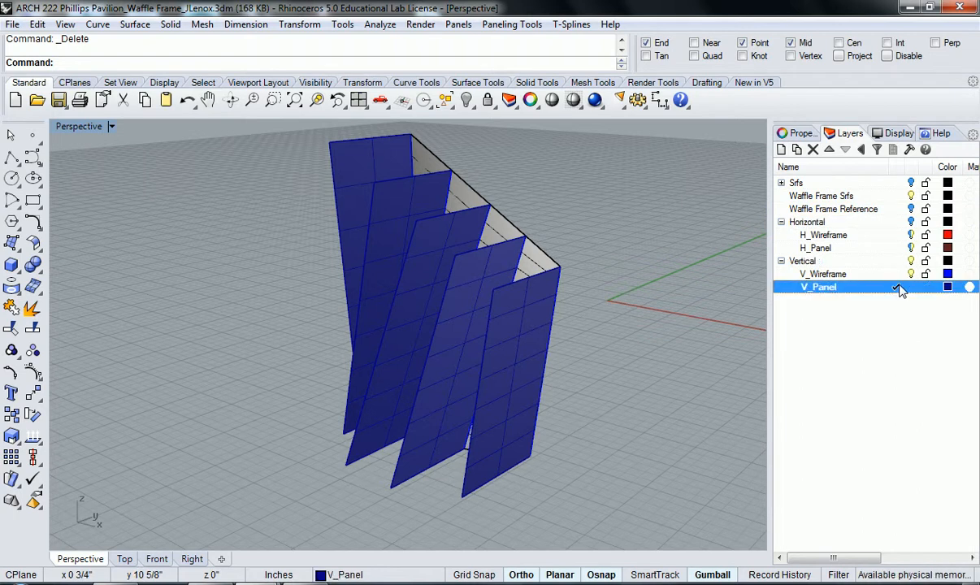
click(911, 208)
right_drag(497, 299, 354, 351)
right_drag(412, 355, 380, 364)
text(trmi)
key(Return)
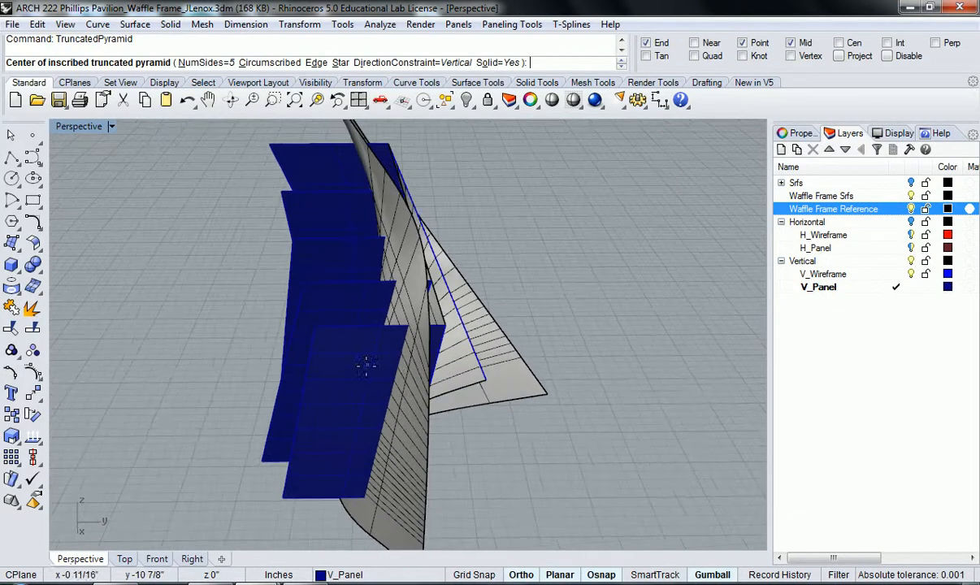
key(Escape)
Trim away the outer parts of all vertical panels with Trim, using the extended reference surface as the cutting object
text(trim)
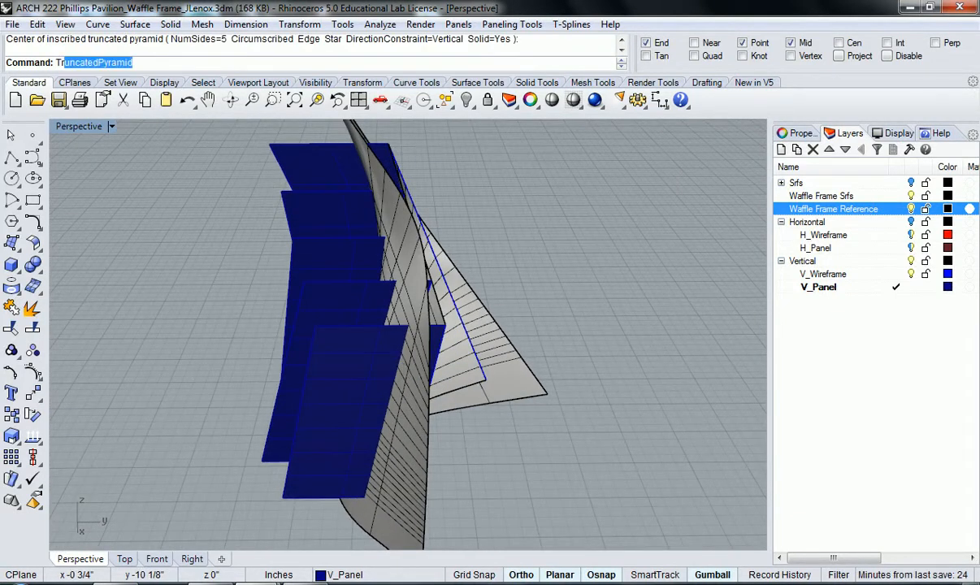
key(Return)
right_drag(405, 368, 385, 346)
click(603, 315)
key(Return)
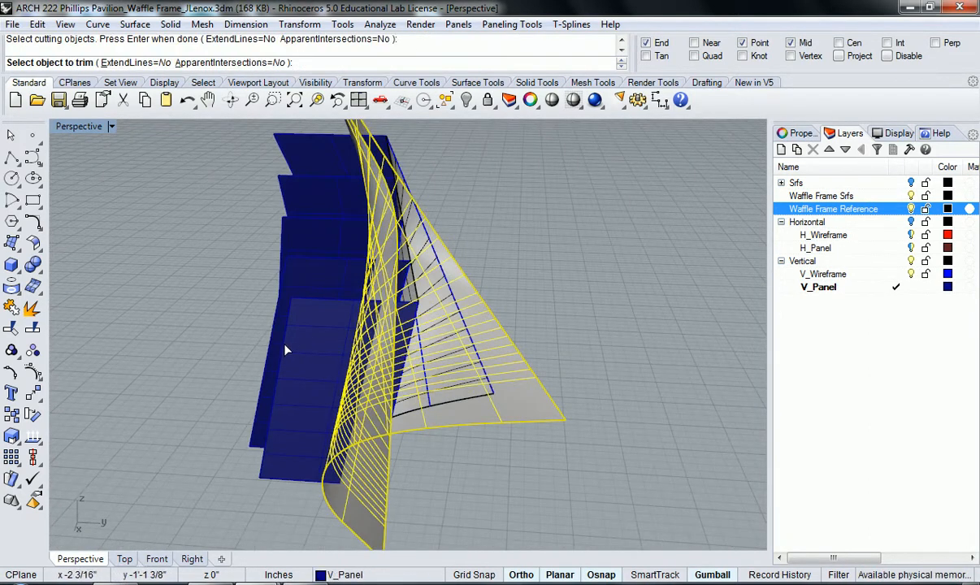
click(269, 324)
click(291, 236)
click(283, 189)
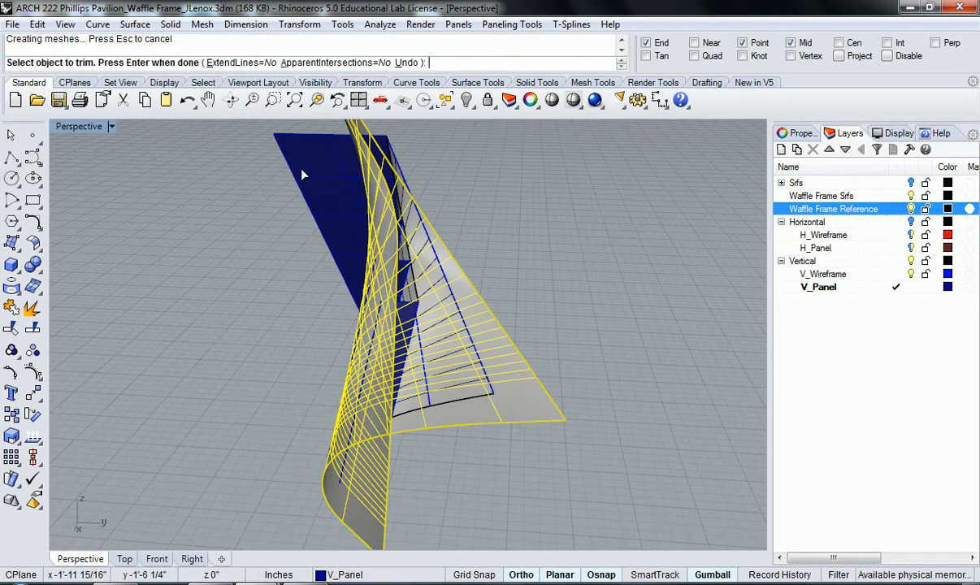
click(282, 161)
right_drag(260, 288, 499, 344)
key(Return)
Turn off the Waffle Frame Reference and Waffle Frame Srfs layers and turn on Horizontal to show the complete waffle frame
right_drag(471, 293, 579, 413)
scroll(482, 435, up, 6)
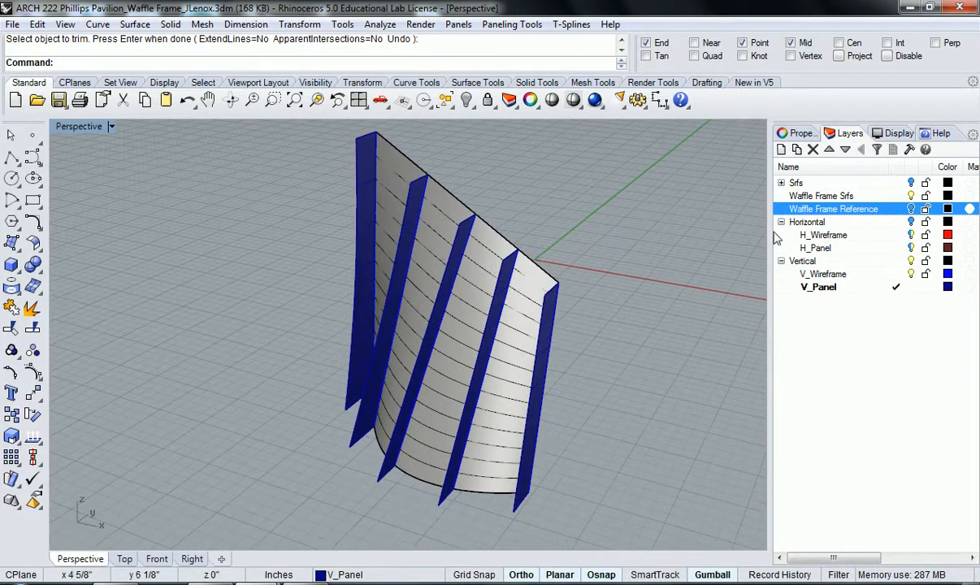
click(911, 196)
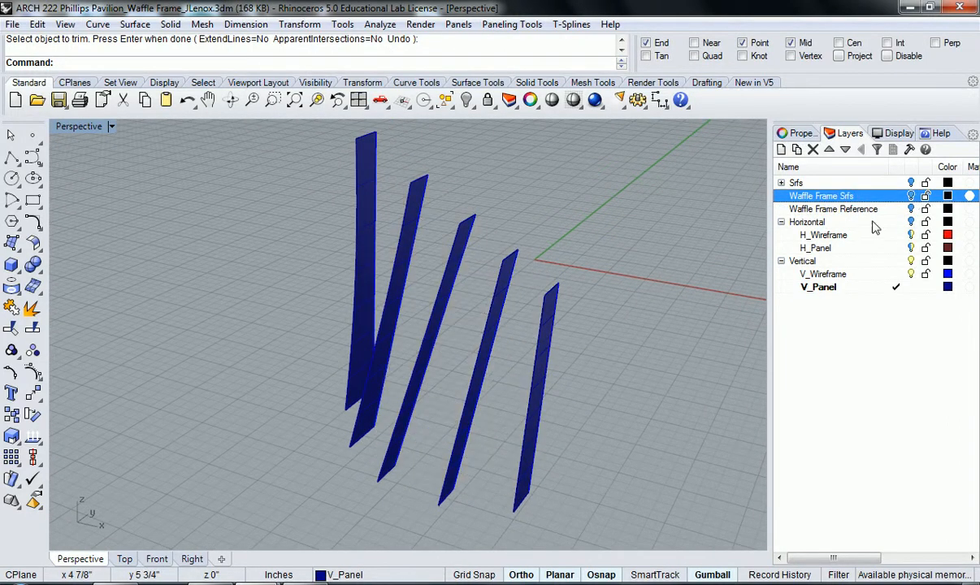
click(910, 221)
right_drag(606, 324, 295, 537)
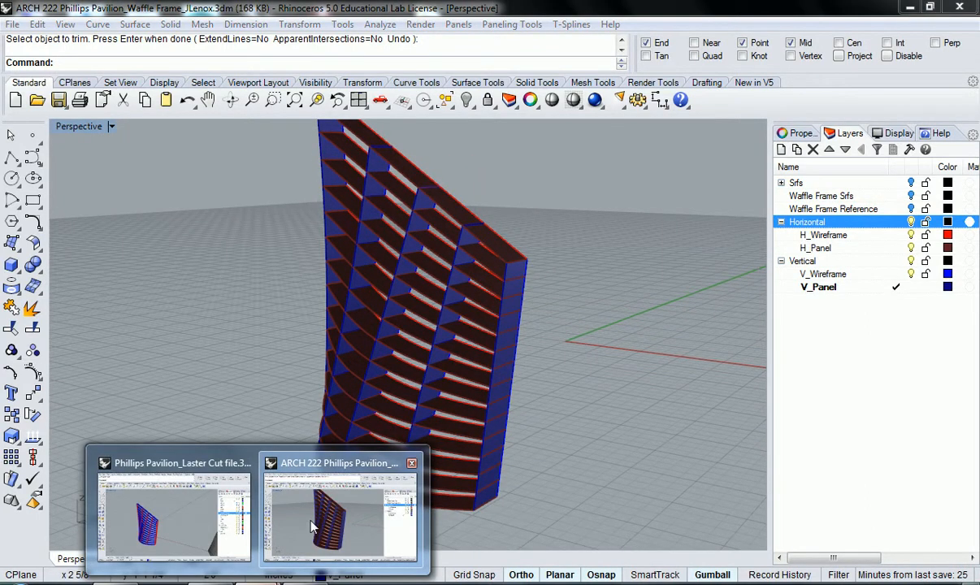
Switch to the Phillips Pavilion_Laster Cut file and examine the notches where its vertical and horizontal panels intersect
click(220, 532)
scroll(313, 356, up, 10)
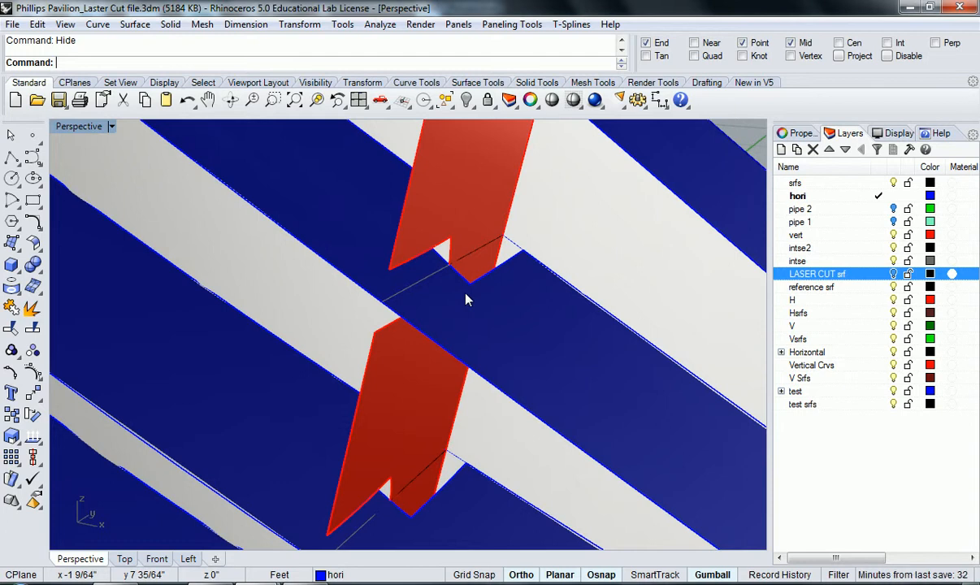
scroll(387, 278, down, 6)
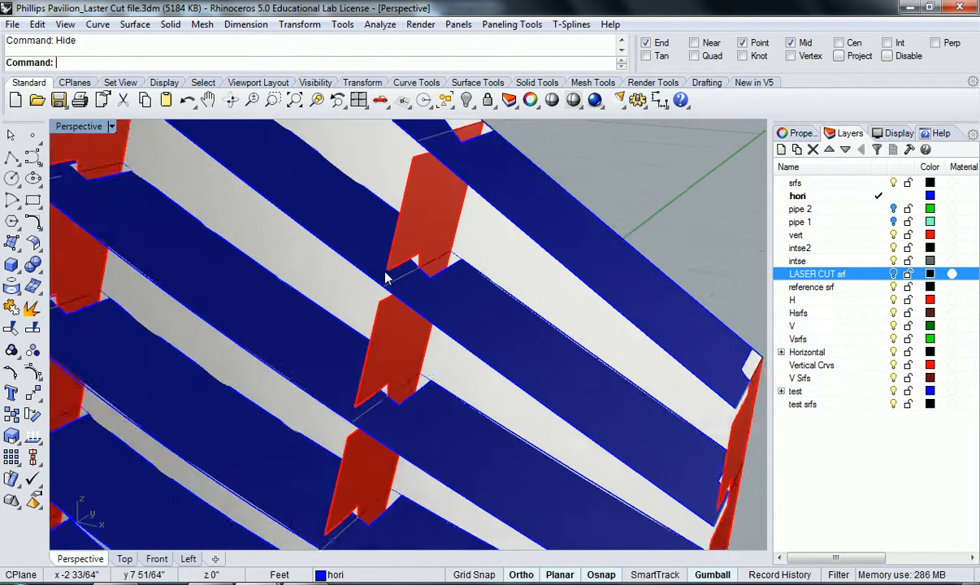
scroll(395, 342, down, 5)
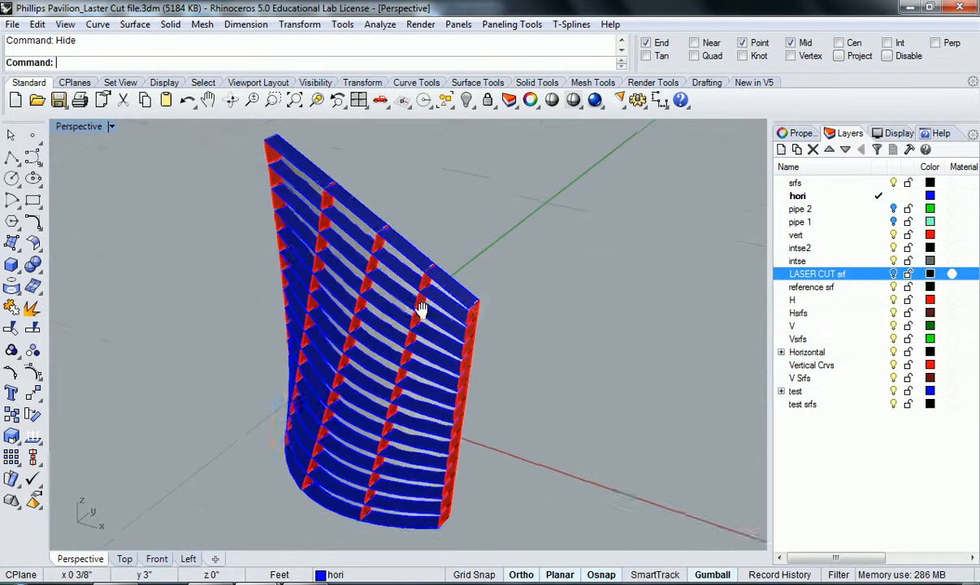
Return to the waffle frame file, inspect the panel intersections, and show the model in the four-viewport layout
key(alt+Tab)
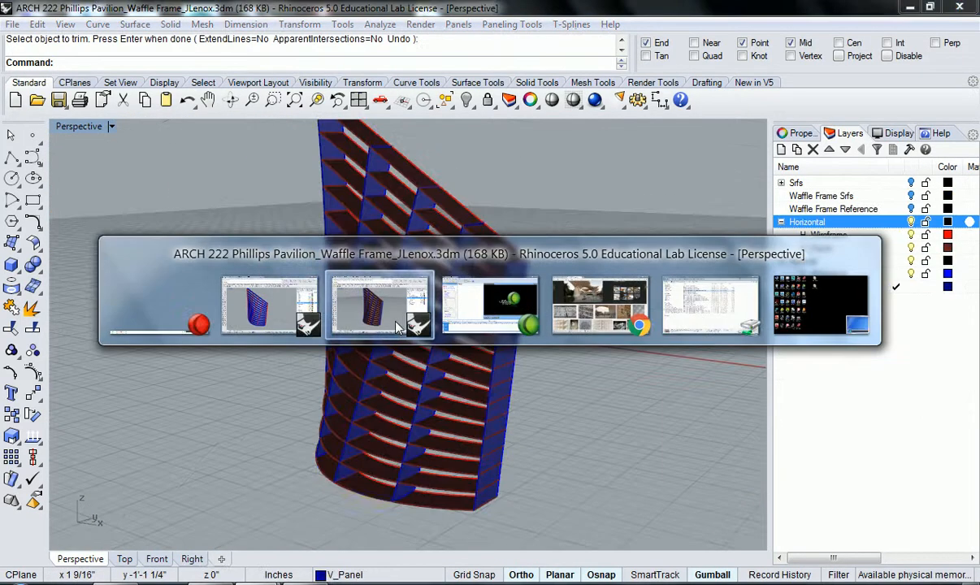
right_drag(469, 325, 428, 319)
scroll(367, 212, up, 5)
scroll(406, 257, down, 5)
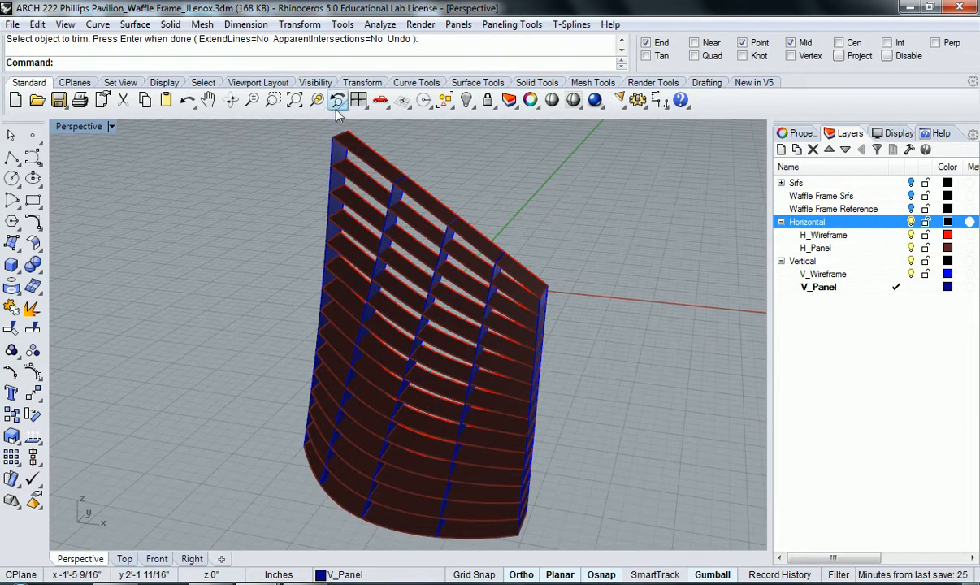
right_click(358, 100)
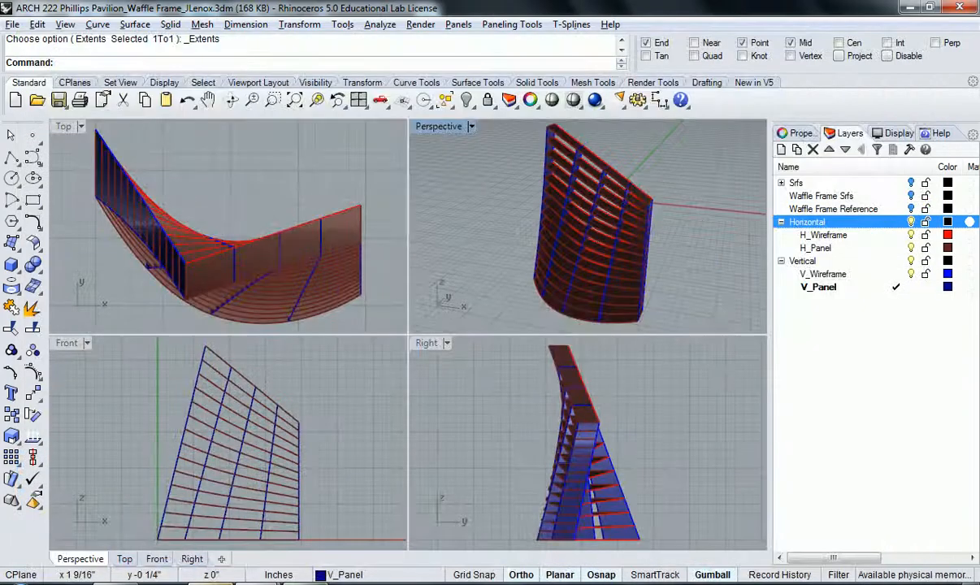
key(alt+Tab)
click(157, 299)
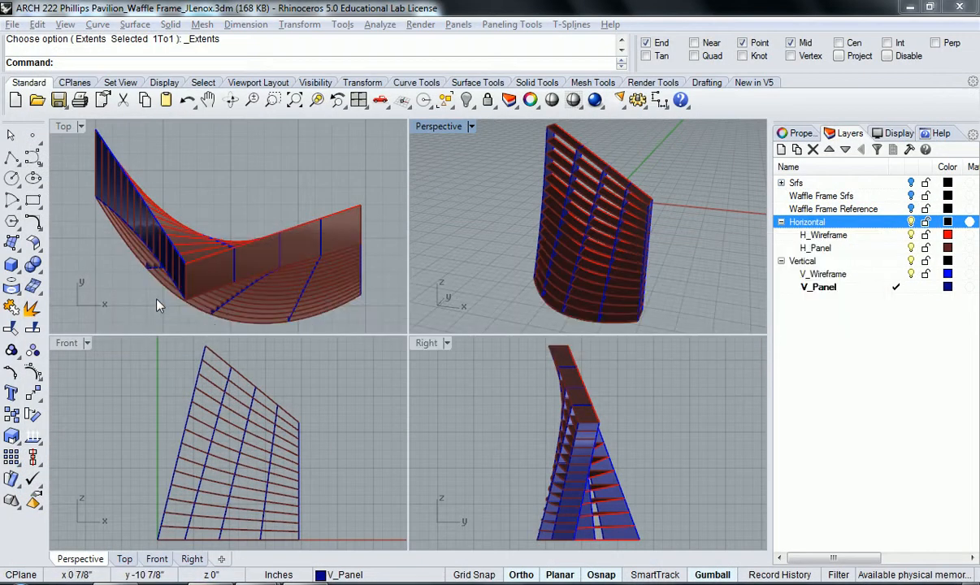